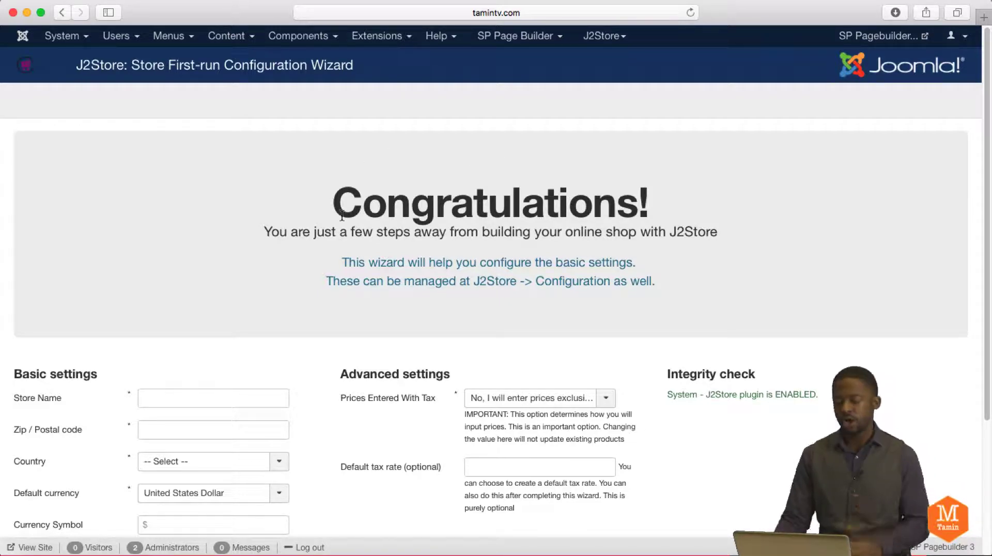
Enter "Store Name" as the store name and fill in the store's postal code in the basic settings
{"action": "scroll", "coordinate": [342, 216], "scroll_direction": "down", "scroll_amount": 3}
{"action": "left_click", "coordinate": [240, 287]}
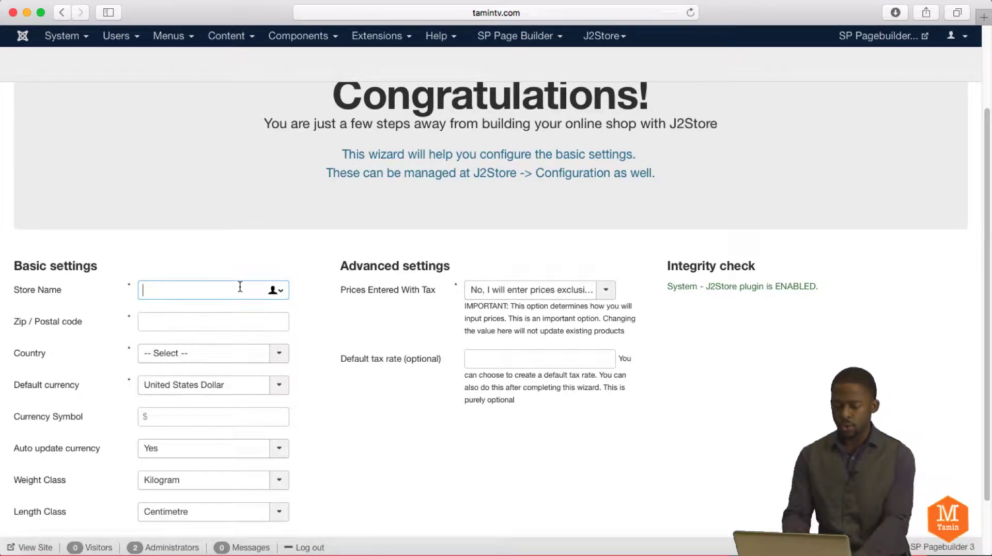
{"action": "type", "text": "Store Name"}
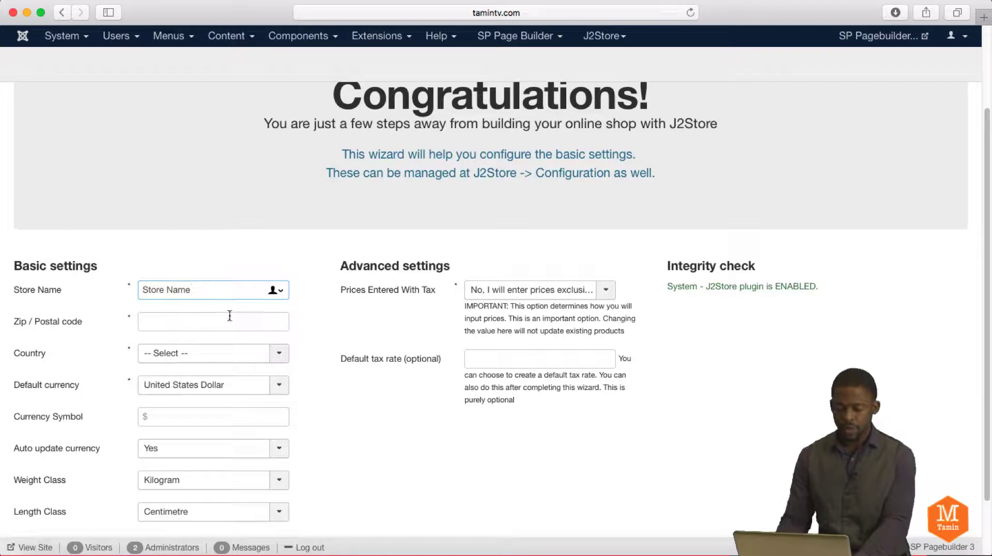
{"action": "left_click", "coordinate": [229, 316]}
{"action": "type", "text": "577"}
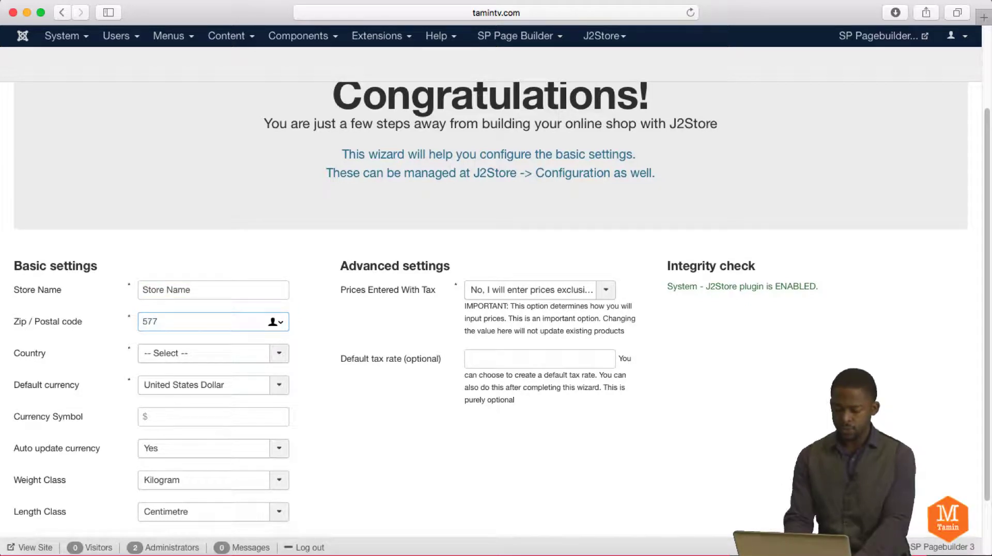
{"action": "type", "text": "01"}
Set the store's country to United States and its currency symbol to $
{"action": "left_click", "coordinate": [223, 354]}
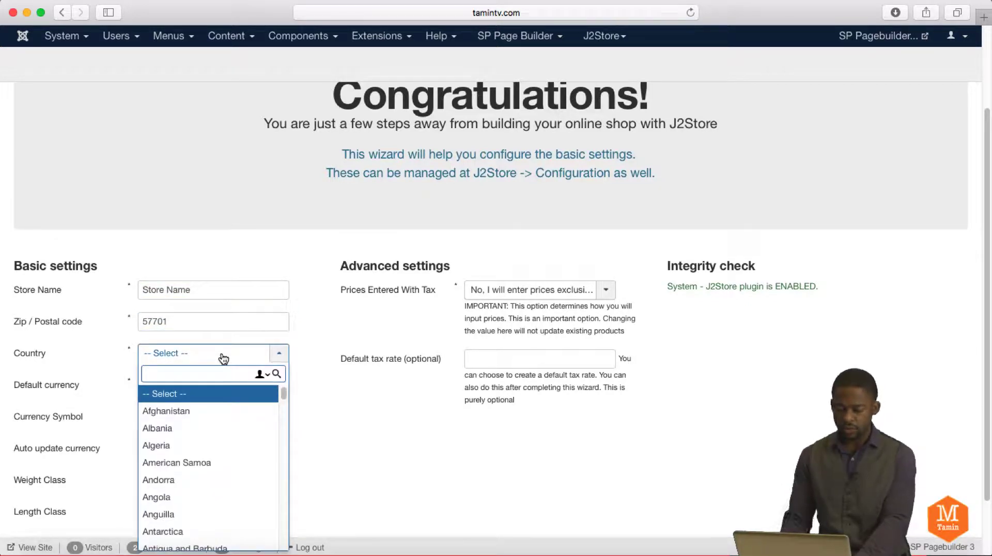
{"action": "type", "text": "united"}
{"action": "left_click", "coordinate": [196, 444]}
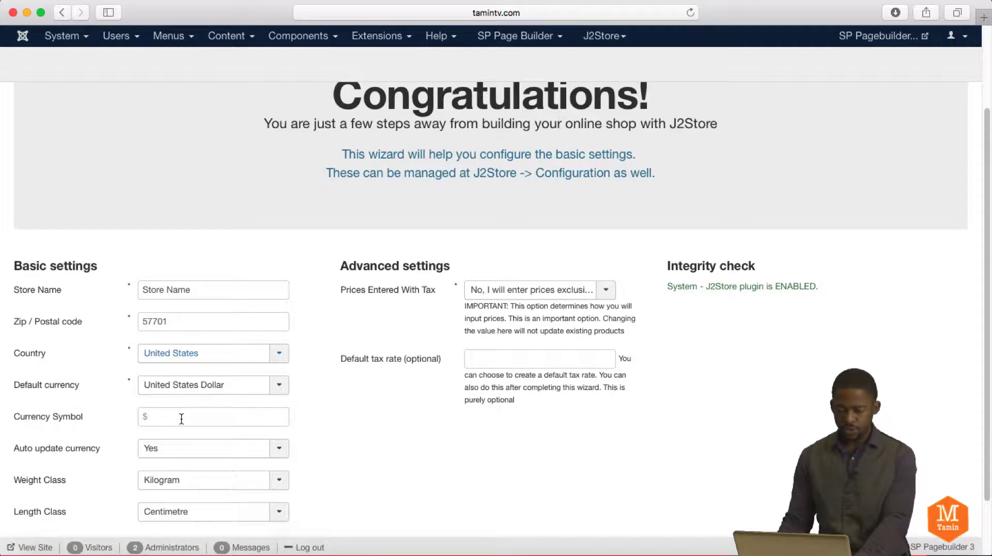
{"action": "left_click", "coordinate": [182, 418]}
{"action": "type", "text": "$"}
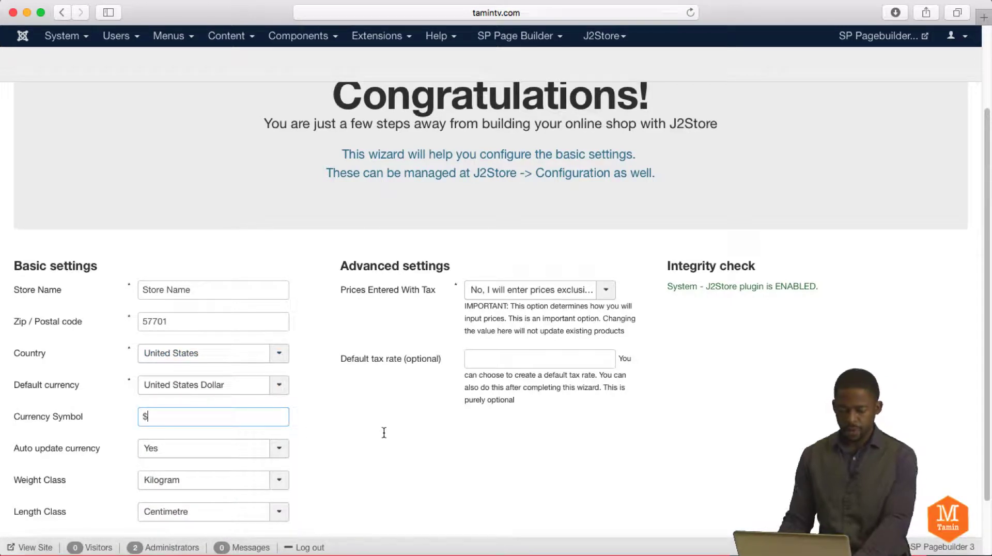
Set the store's weight class to Pound
{"action": "scroll", "coordinate": [223, 448], "scroll_direction": "down", "scroll_amount": 3}
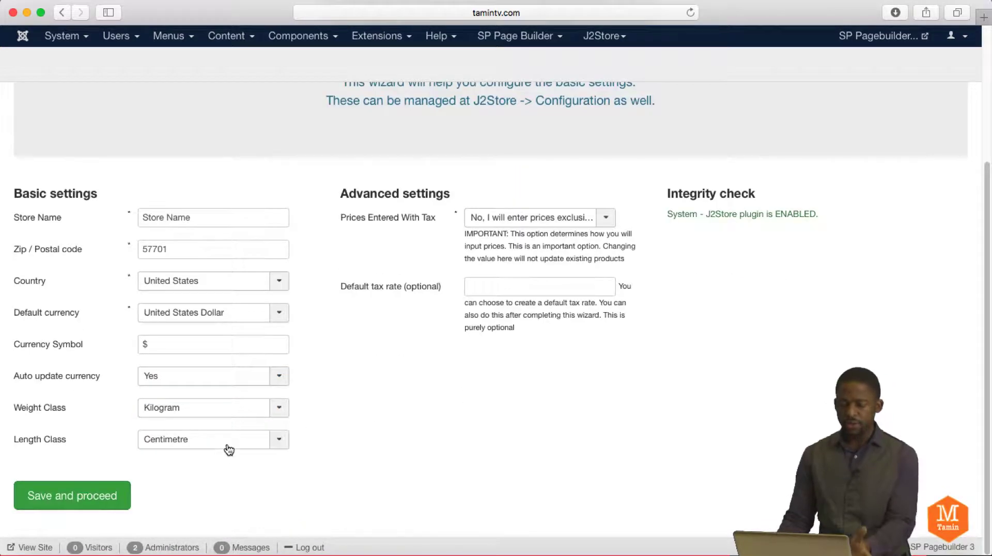
{"action": "left_click", "coordinate": [201, 413]}
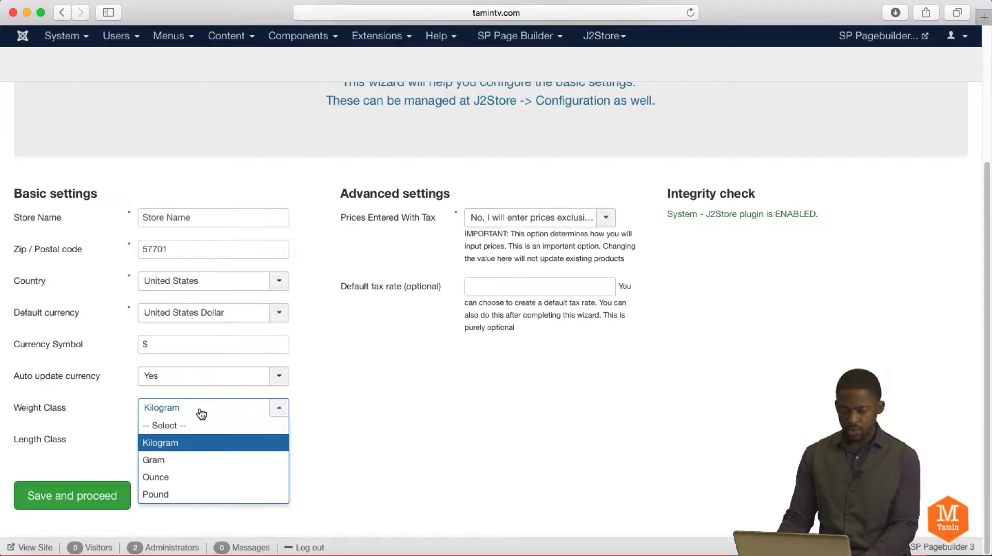
{"action": "left_click", "coordinate": [198, 477]}
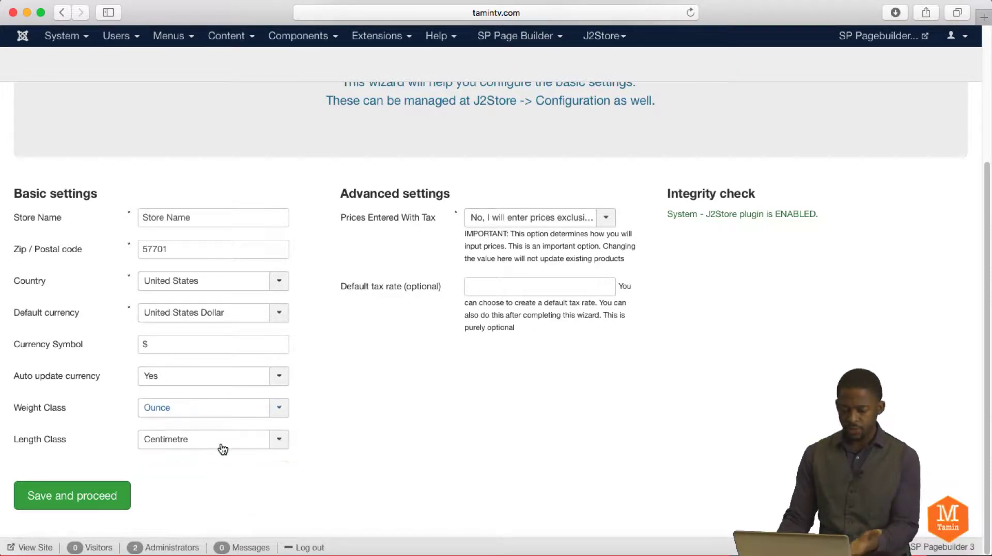
{"action": "left_click", "coordinate": [201, 414]}
{"action": "left_click", "coordinate": [186, 494]}
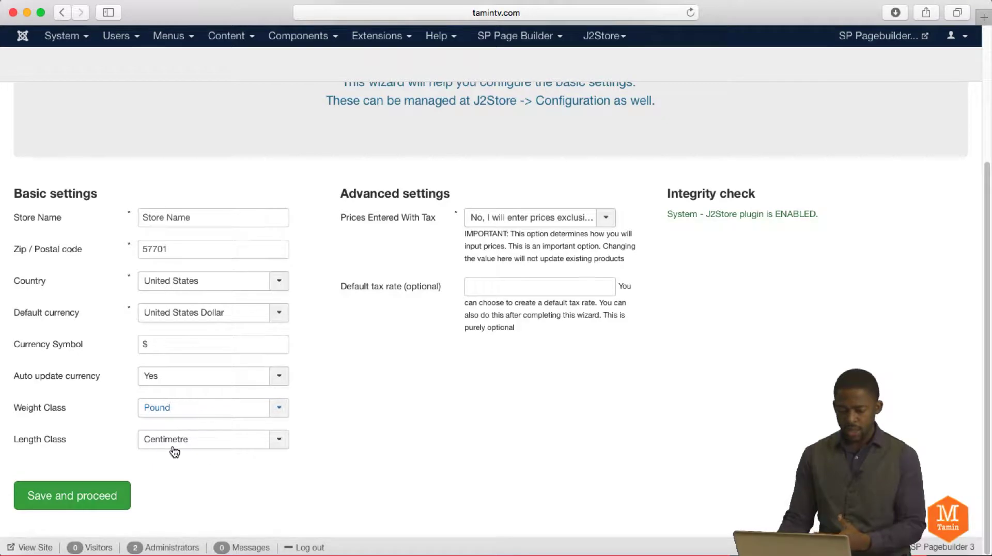
Check the options for entering prices with tax, keep prices exclusive of tax, and save the wizard settings to proceed
{"action": "scroll", "coordinate": [592, 285], "scroll_direction": "up", "scroll_amount": 5}
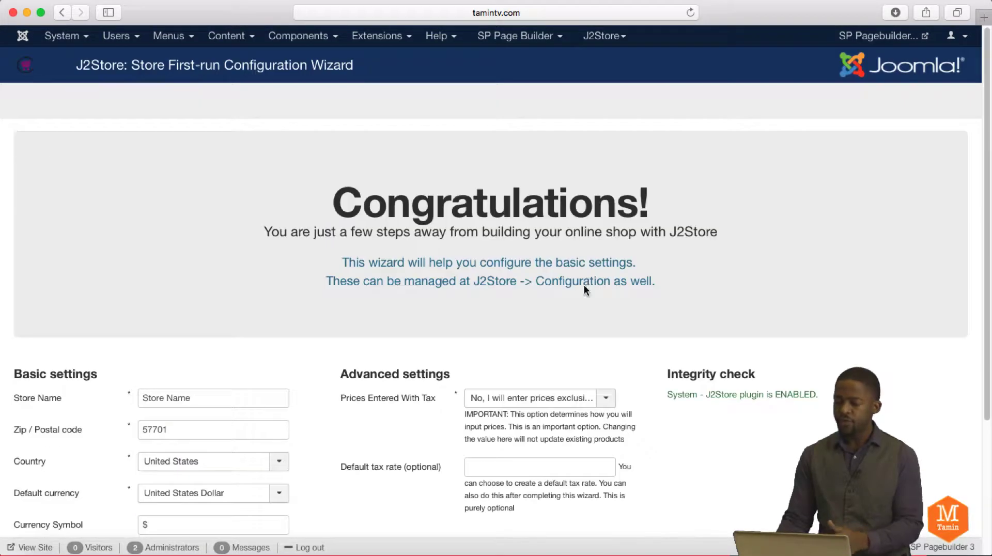
{"action": "scroll", "coordinate": [480, 399], "scroll_direction": "down", "scroll_amount": 1}
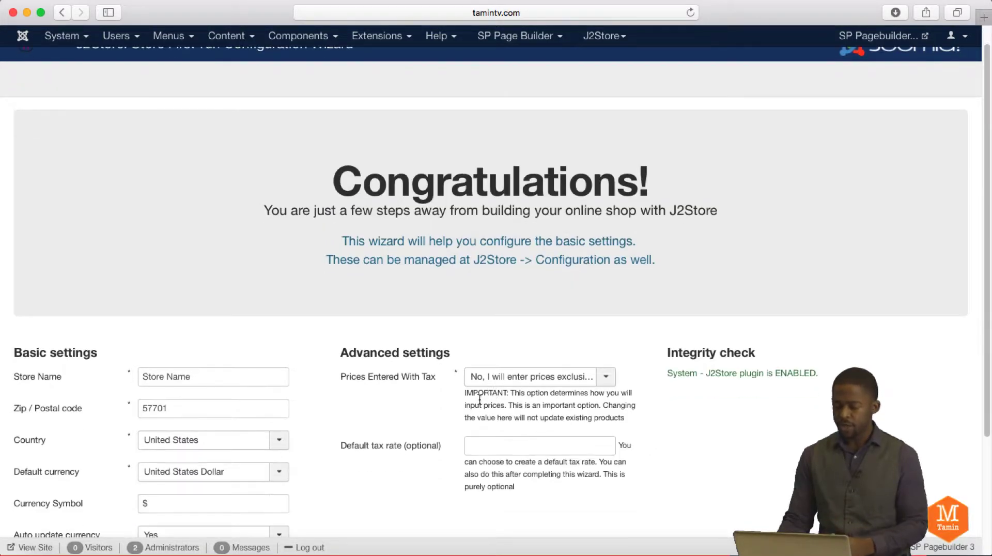
{"action": "left_click", "coordinate": [507, 378]}
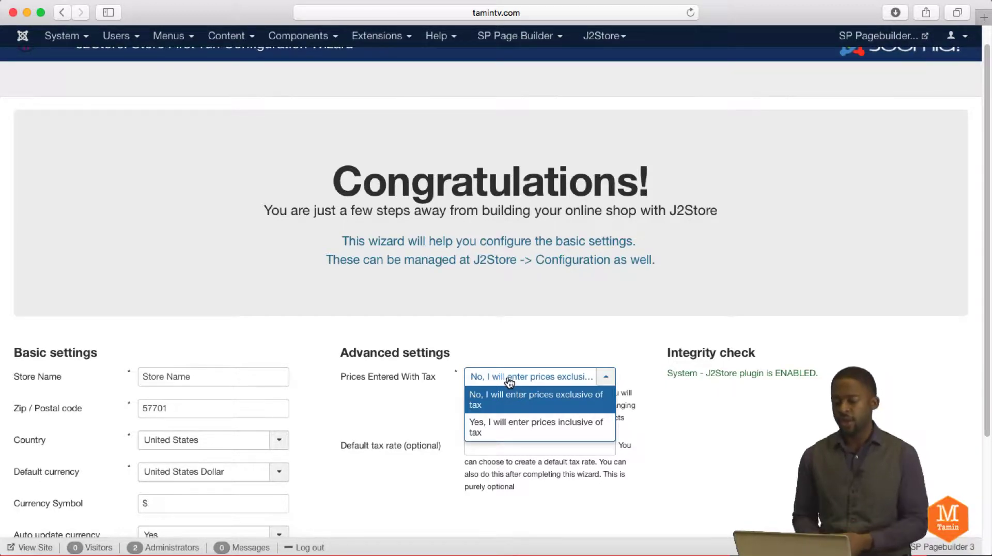
{"action": "left_click", "coordinate": [512, 322]}
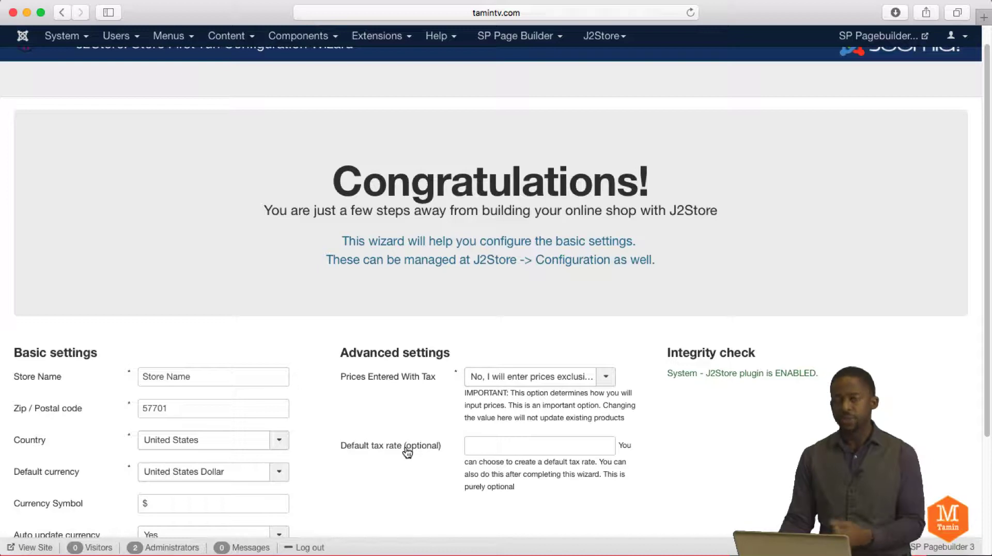
{"action": "scroll", "coordinate": [406, 447], "scroll_direction": "down", "scroll_amount": 5}
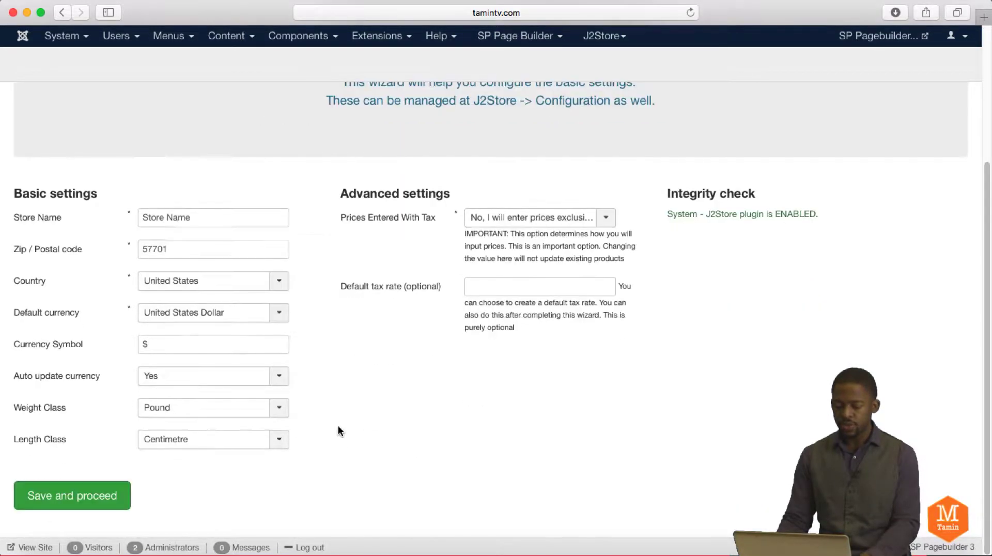
{"action": "left_click", "coordinate": [104, 496]}
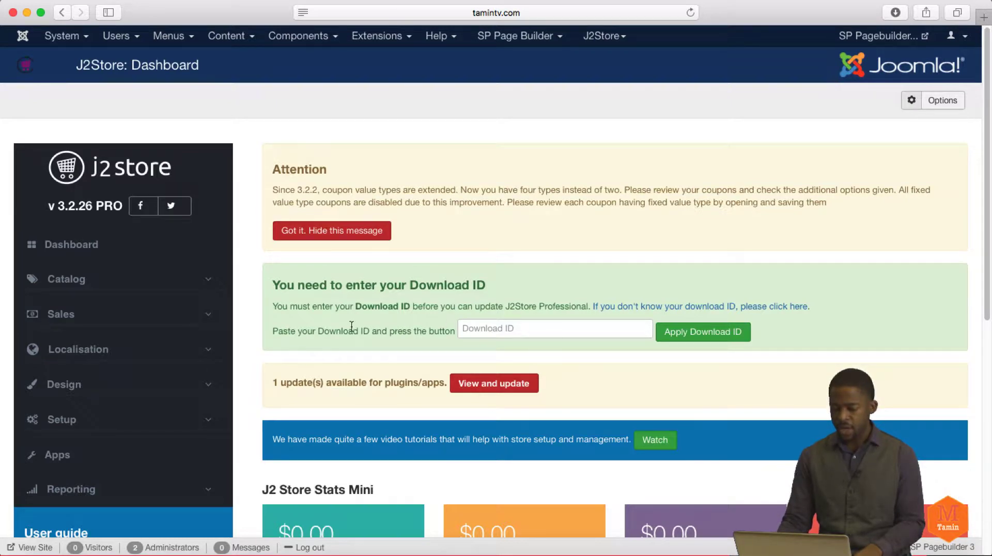
Examine the dashboard's Download ID request, update notice, sales summary and order statistics
{"action": "left_click", "coordinate": [539, 331]}
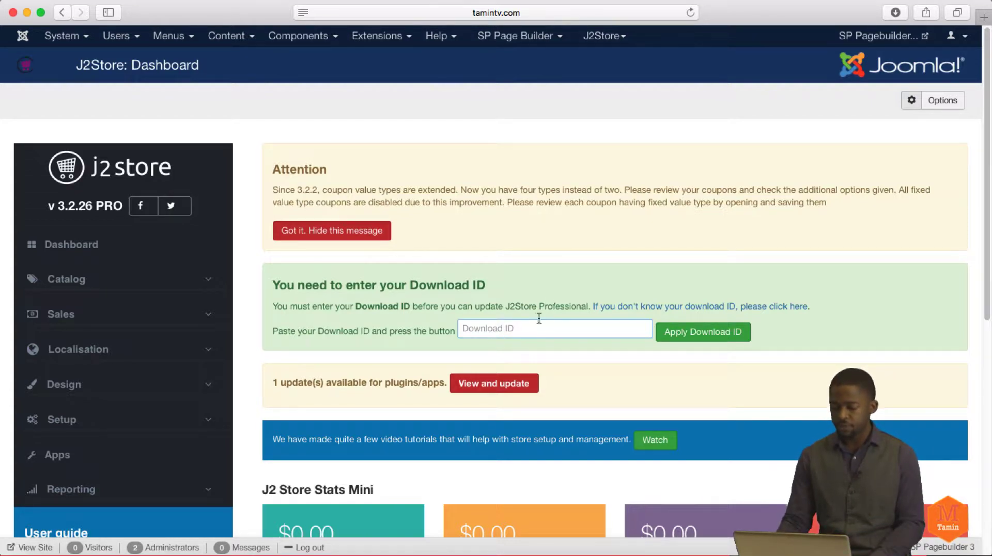
{"action": "scroll", "coordinate": [571, 249], "scroll_direction": "down", "scroll_amount": 3}
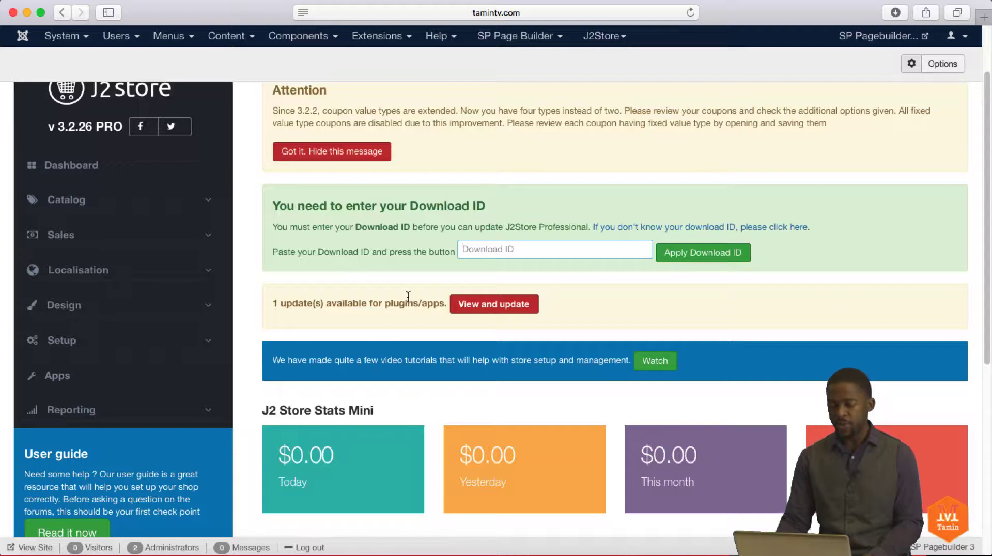
{"action": "scroll", "coordinate": [409, 296], "scroll_direction": "down", "scroll_amount": 8}
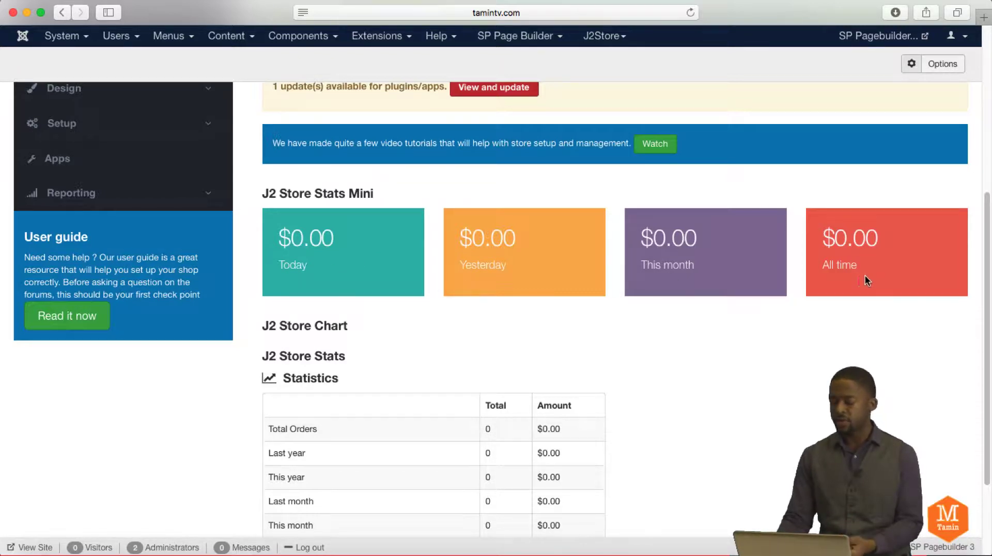
{"action": "scroll", "coordinate": [526, 401], "scroll_direction": "down", "scroll_amount": 4}
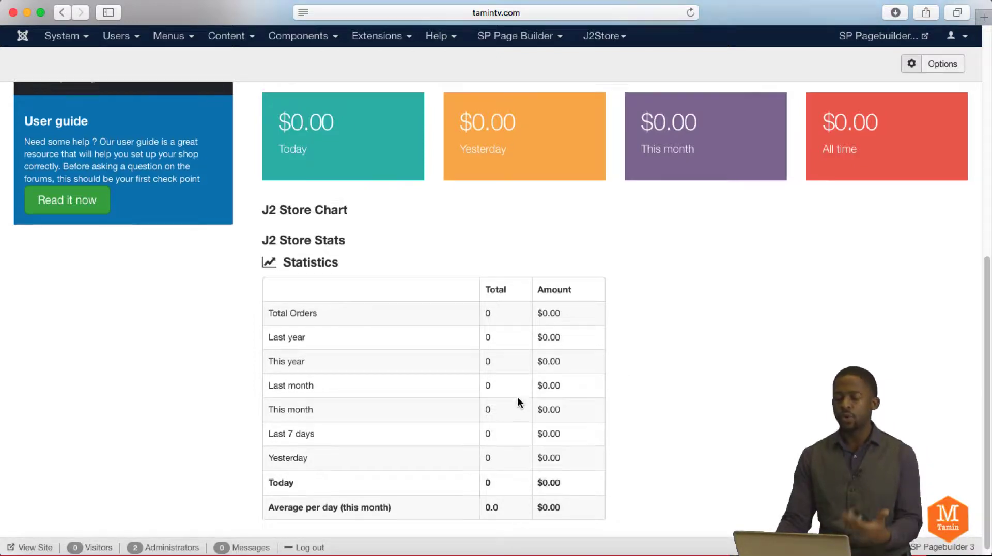
{"action": "scroll", "coordinate": [518, 401], "scroll_direction": "up", "scroll_amount": 10}
{"action": "scroll", "coordinate": [518, 402], "scroll_direction": "up", "scroll_amount": 2}
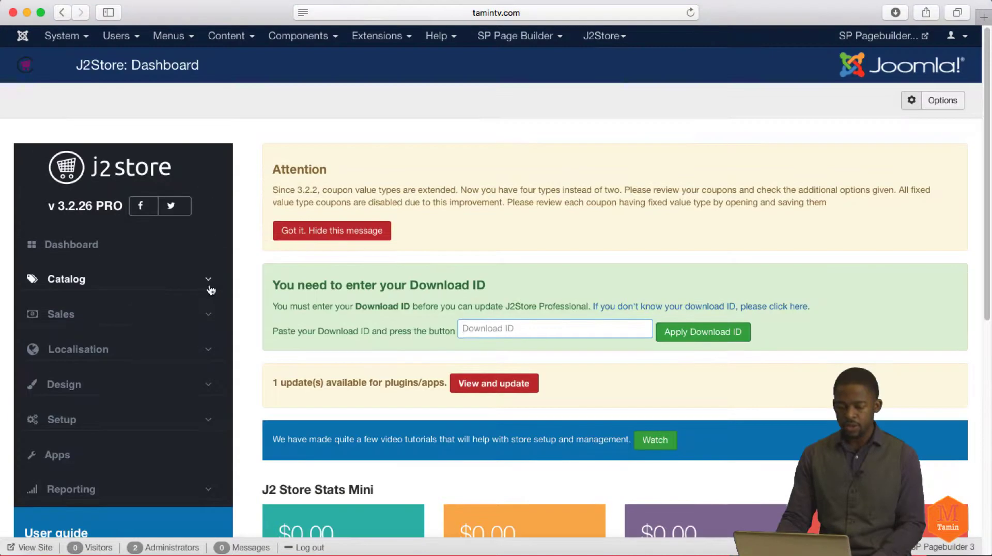
Open the catalog's product list and start a new product
{"action": "left_click", "coordinate": [209, 281]}
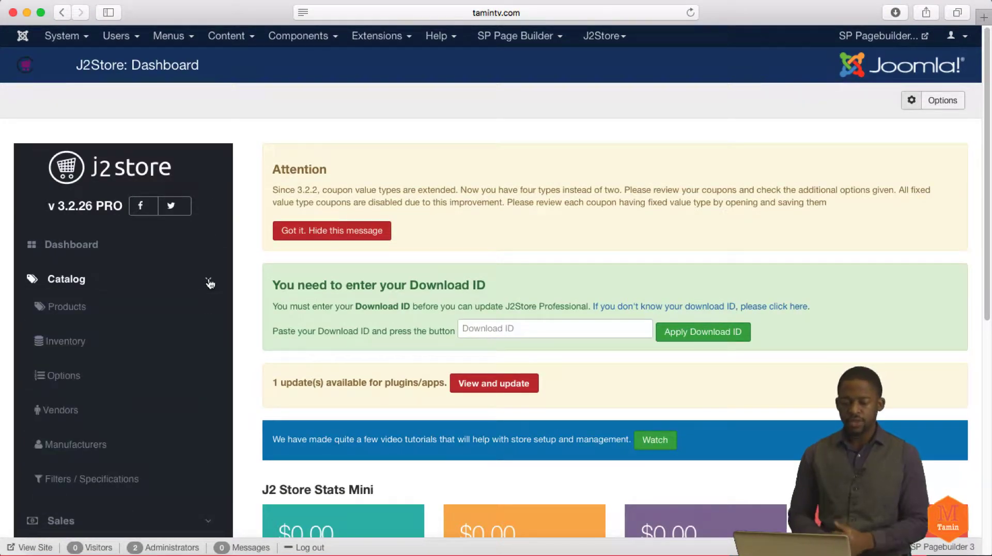
{"action": "left_click", "coordinate": [73, 308]}
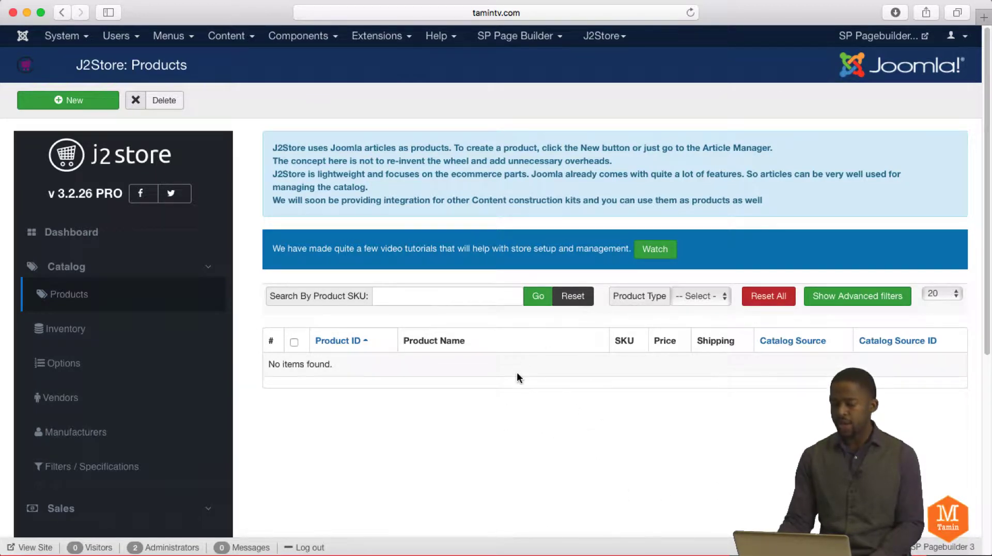
{"action": "left_click", "coordinate": [75, 100]}
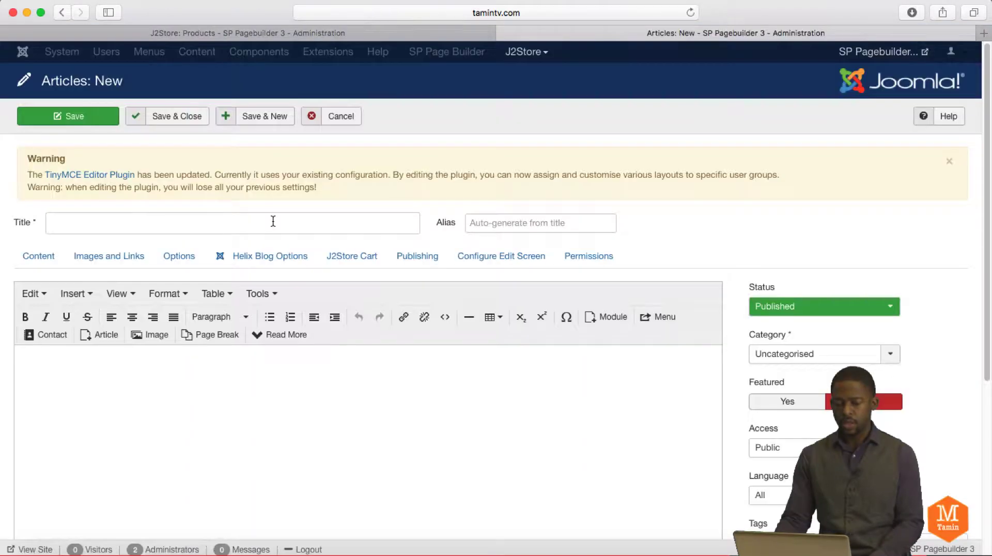
Title the new article "Product Title" and check its category choices, keeping Uncategorised
{"action": "left_click", "coordinate": [277, 222]}
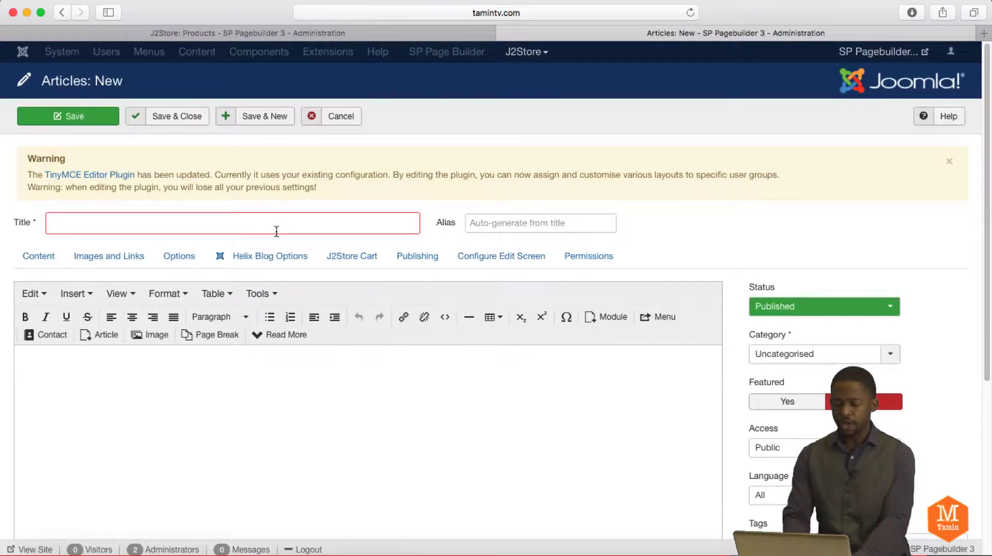
{"action": "type", "text": "Product Title"}
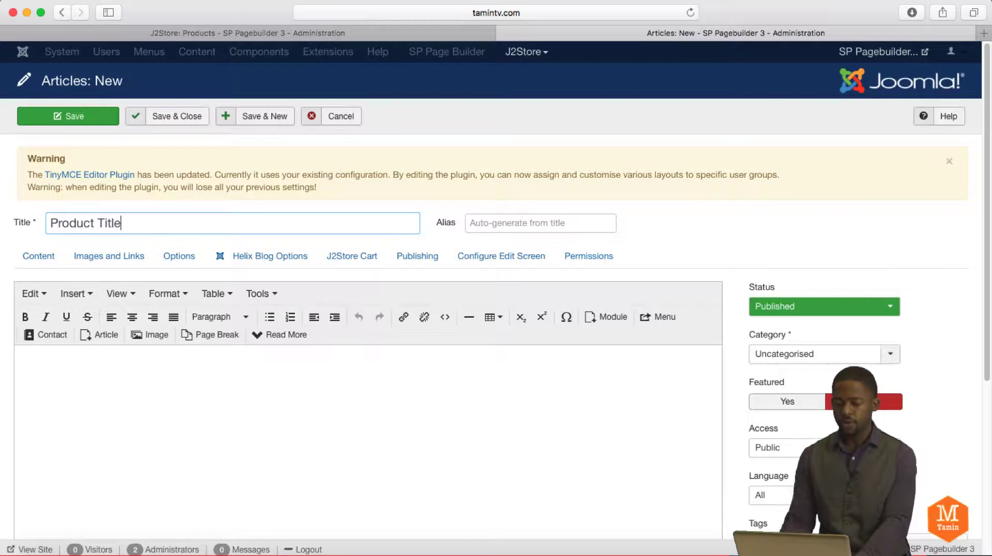
{"action": "left_click", "coordinate": [384, 380]}
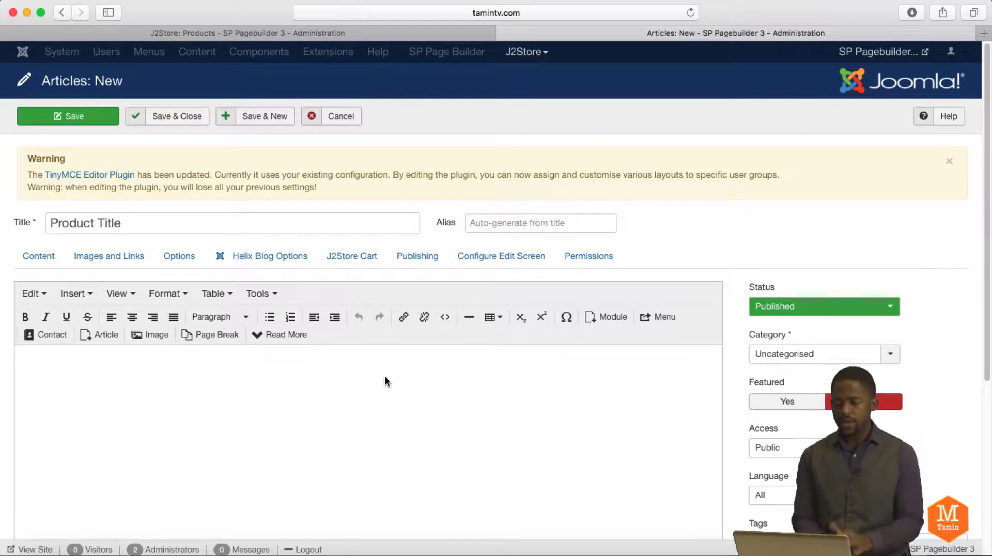
{"action": "scroll", "coordinate": [293, 361], "scroll_direction": "down", "scroll_amount": 1}
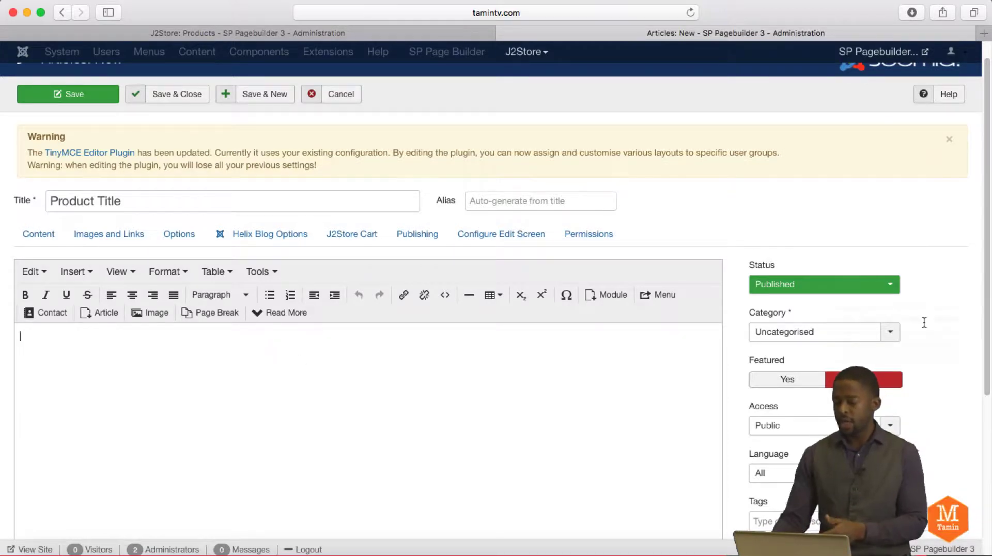
{"action": "left_click", "coordinate": [890, 333]}
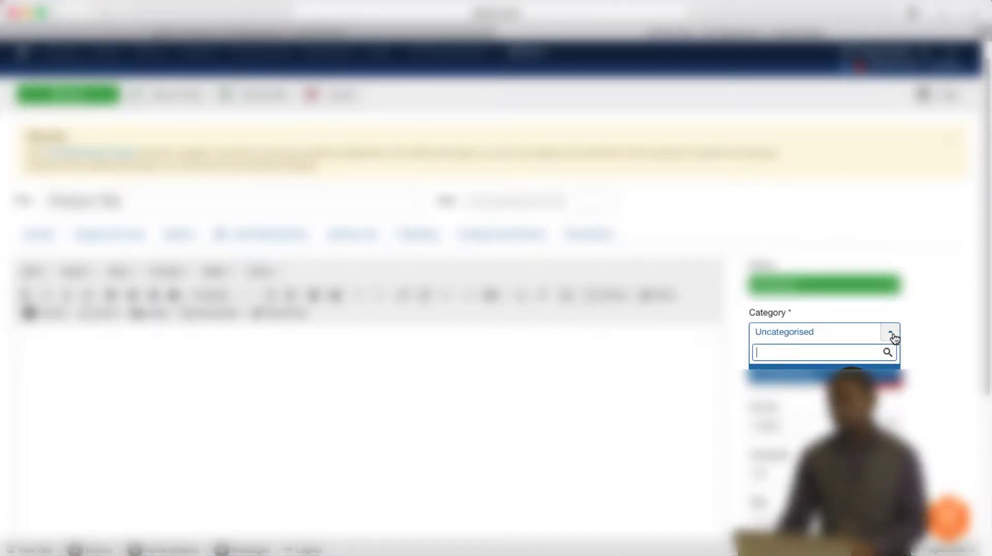
{"action": "left_click", "coordinate": [891, 334]}
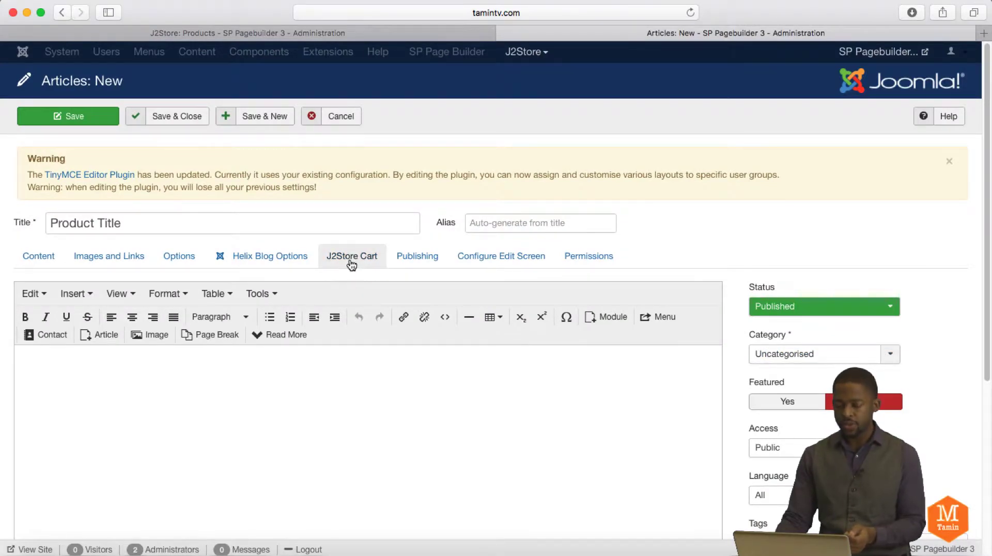
Set the article to be treated as a product of type Simple in its J2Store cart settings, and save to continue
{"action": "left_click", "coordinate": [351, 262]}
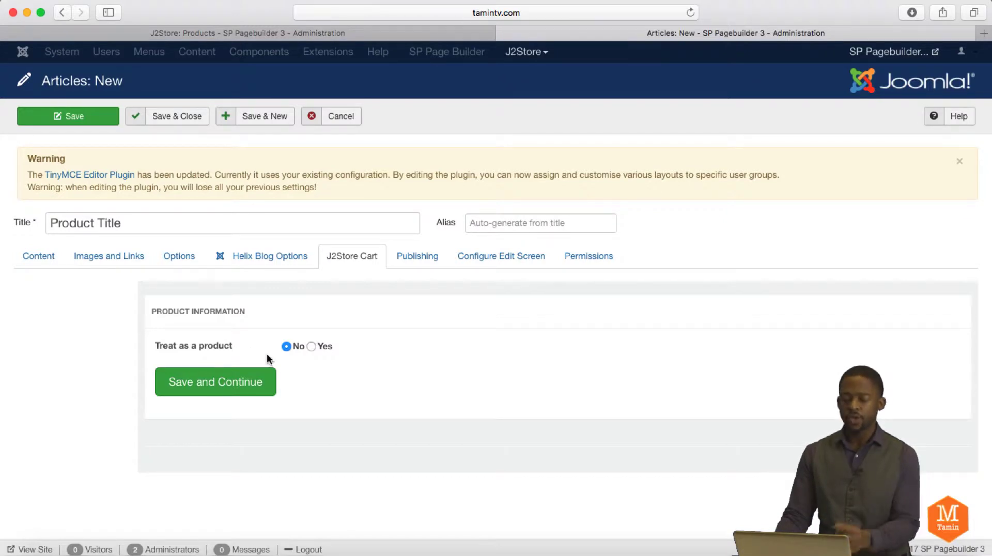
{"action": "left_click", "coordinate": [311, 346]}
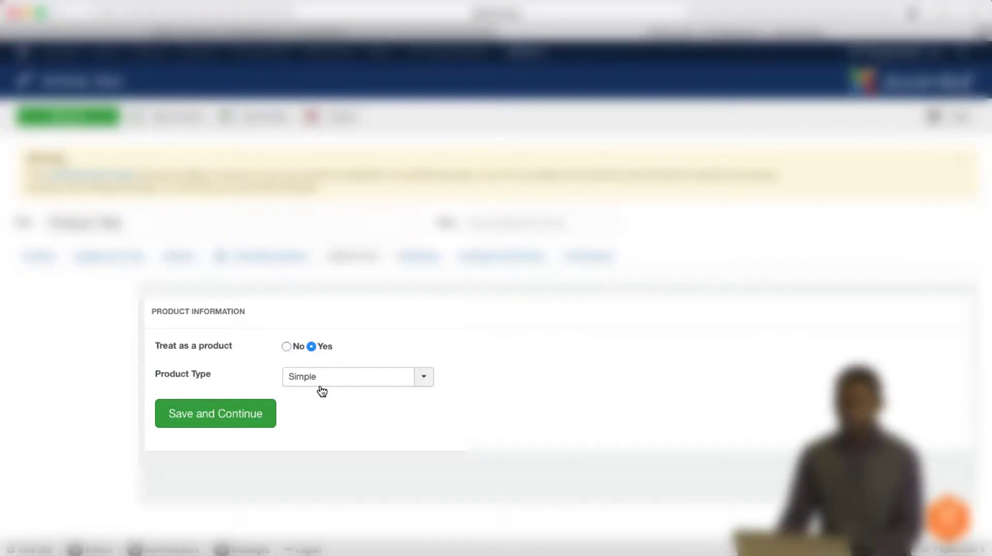
{"action": "left_click", "coordinate": [346, 381]}
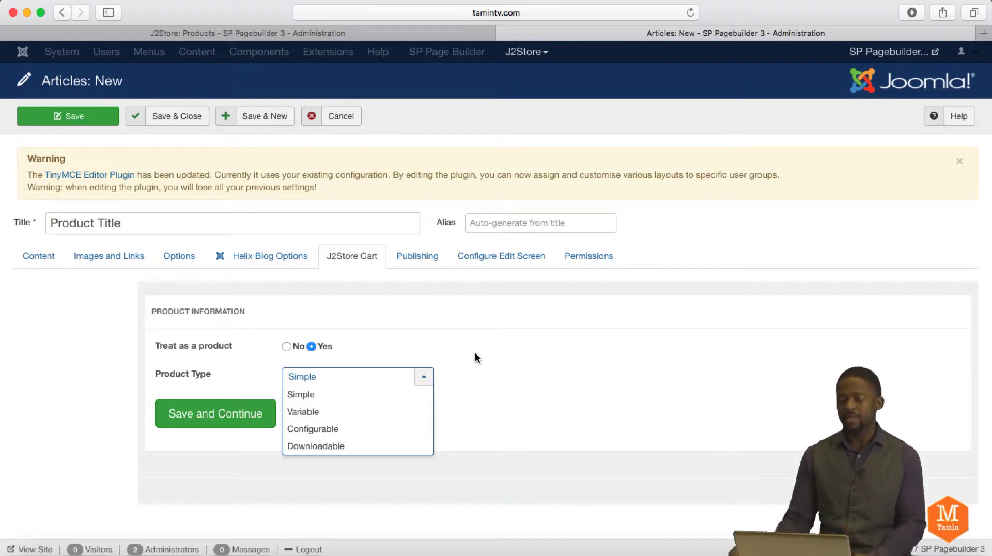
{"action": "left_click", "coordinate": [370, 377]}
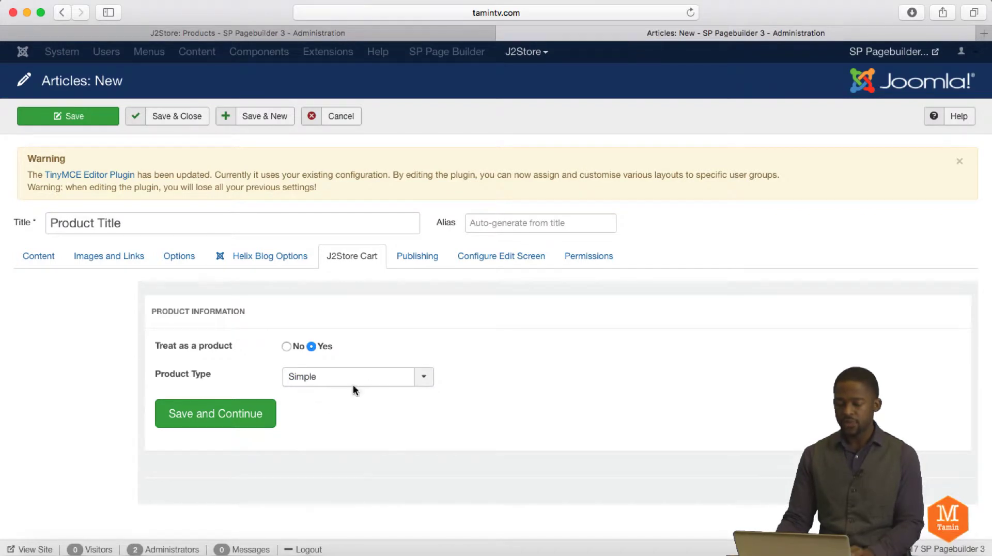
{"action": "left_click", "coordinate": [231, 419]}
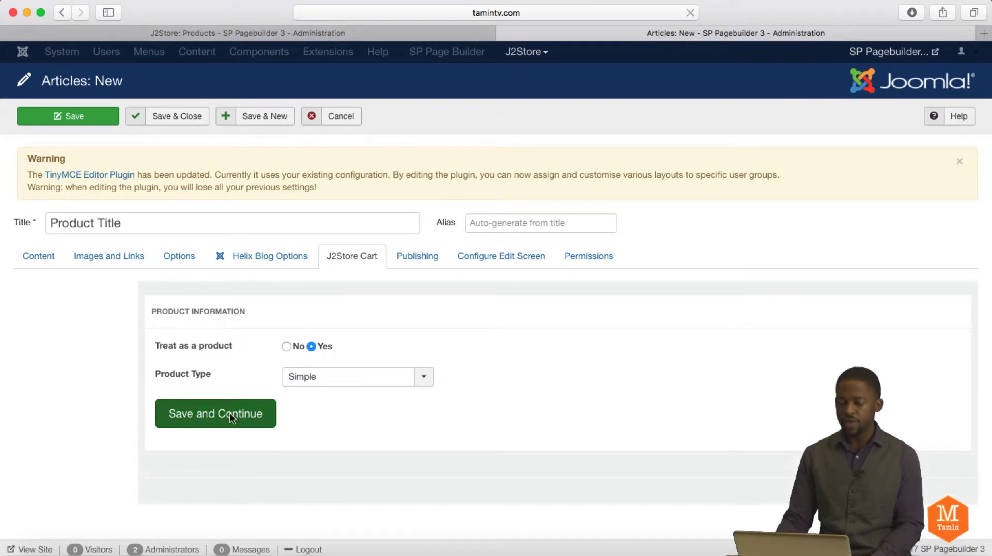
Open the saved article's J2Store cart settings and look over its product information and general fields
{"action": "scroll", "coordinate": [461, 395], "scroll_direction": "down", "scroll_amount": 1}
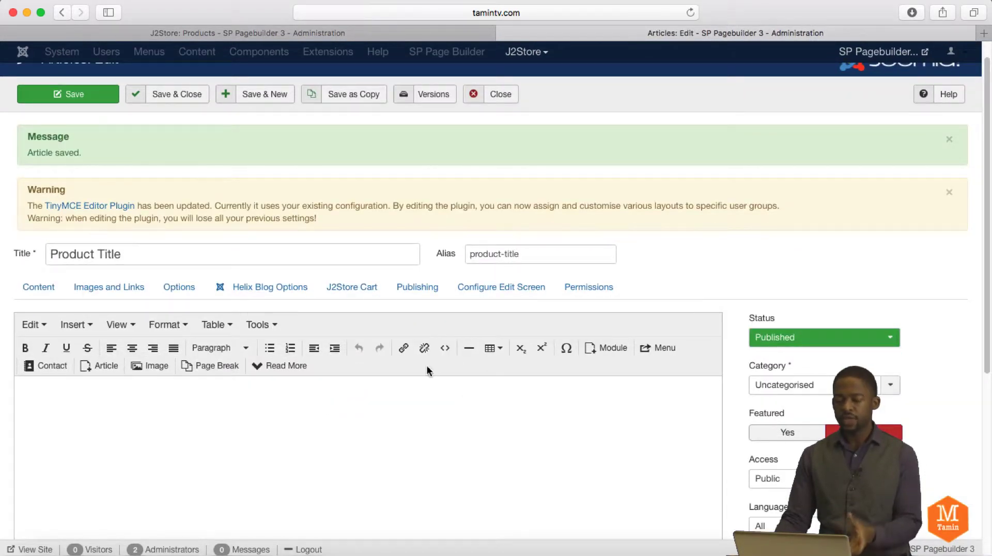
{"action": "left_click", "coordinate": [374, 288]}
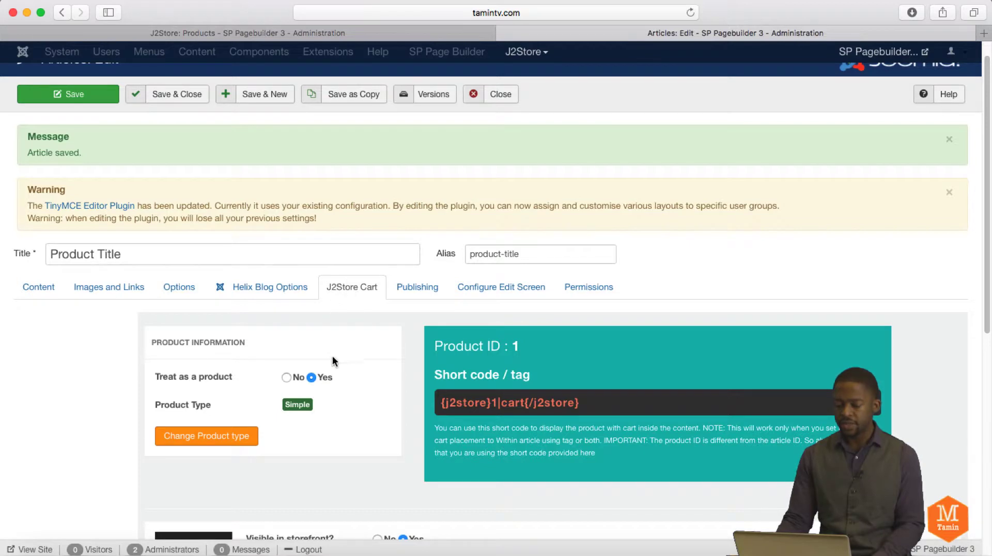
{"action": "scroll", "coordinate": [333, 361], "scroll_direction": "down", "scroll_amount": 5}
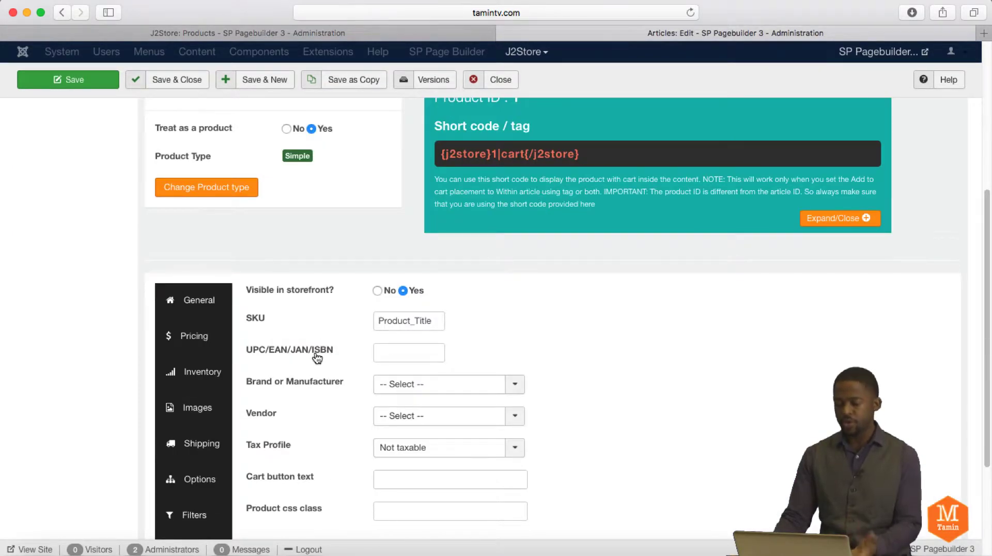
{"action": "scroll", "coordinate": [321, 356], "scroll_direction": "up", "scroll_amount": 3}
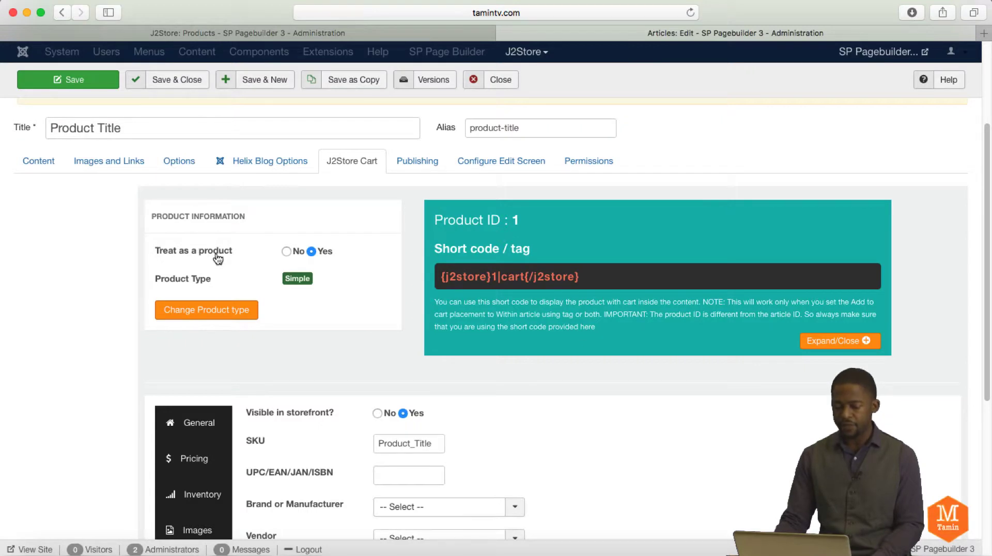
Check the option to change the product type, dismiss it without continuing, and highlight the product's short code
{"action": "left_click", "coordinate": [223, 313]}
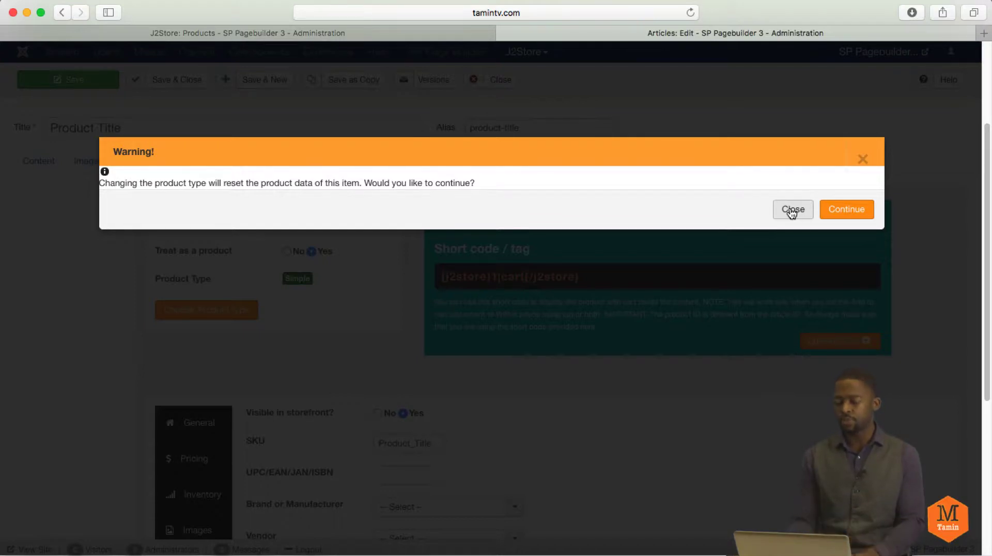
{"action": "left_click", "coordinate": [863, 158]}
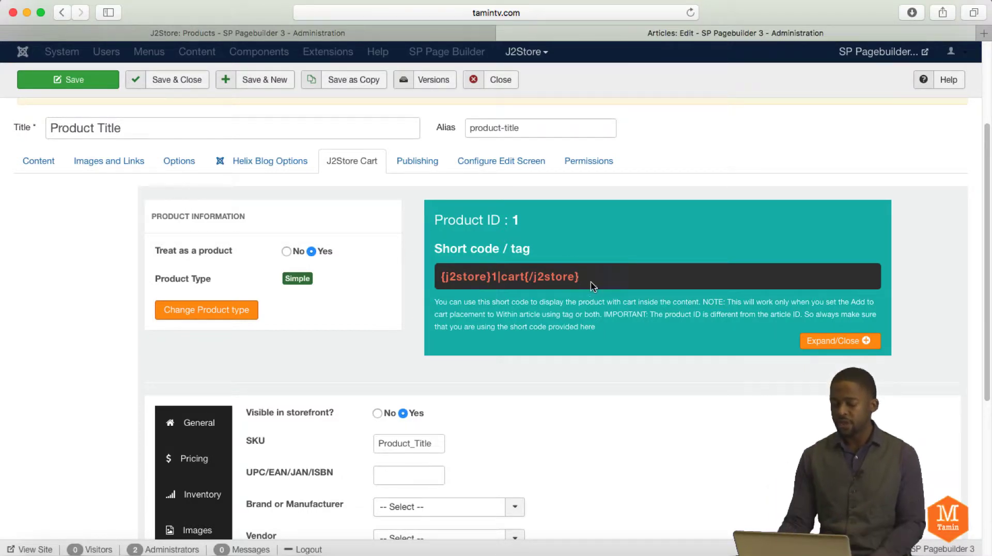
{"action": "left_click_drag", "start_coordinate": [580, 277], "coordinate": [442, 278]}
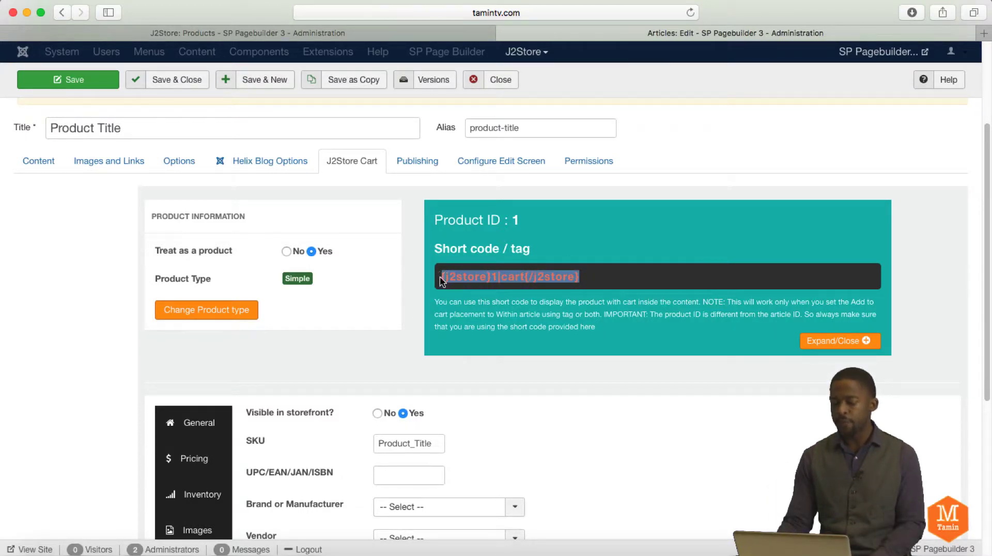
{"action": "left_click", "coordinate": [442, 281]}
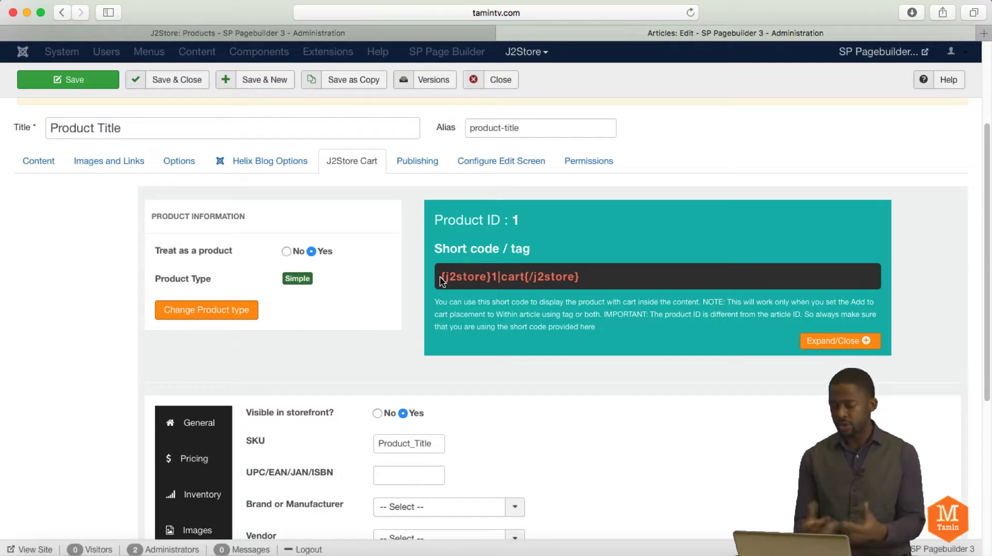
Examine the general product fields, including the UPC, brand, vendor and tax profile choices, cart button text and CSS class
{"action": "scroll", "coordinate": [501, 341], "scroll_direction": "down", "scroll_amount": 5}
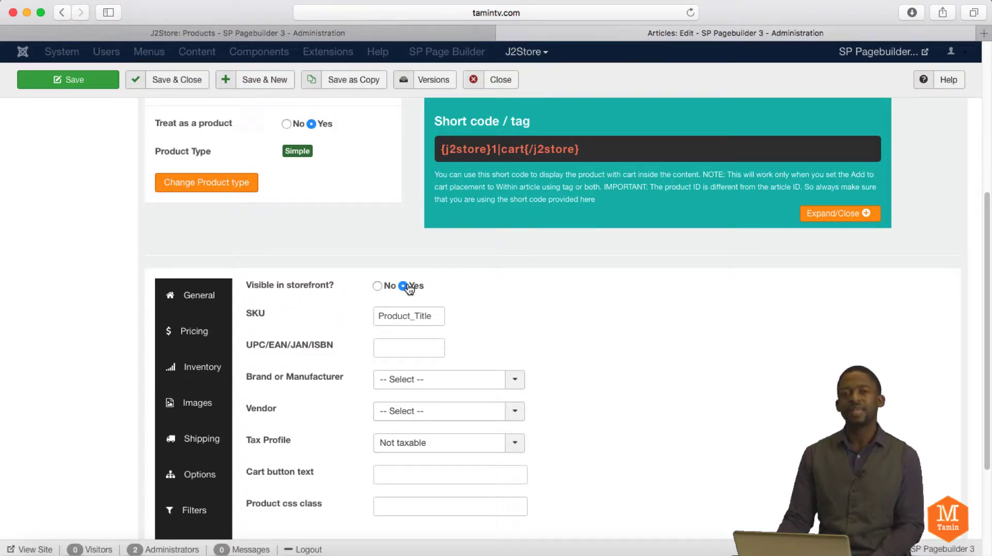
{"action": "scroll", "coordinate": [442, 314], "scroll_direction": "up", "scroll_amount": 1}
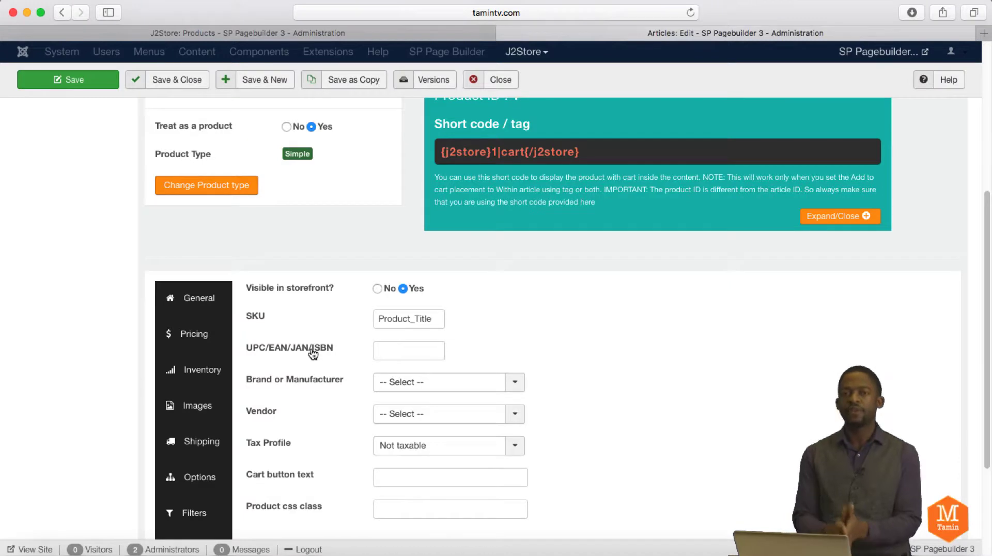
{"action": "left_click", "coordinate": [408, 350]}
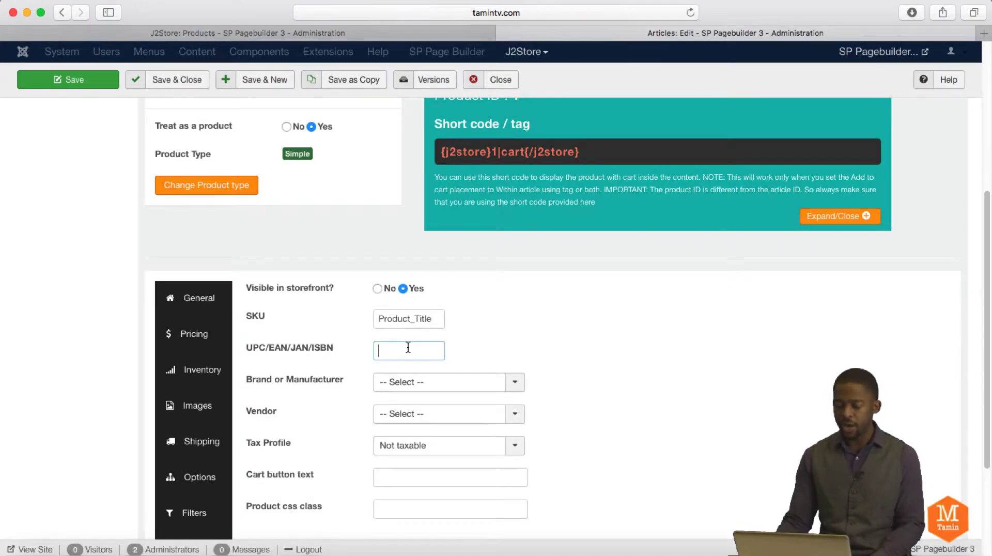
{"action": "scroll", "coordinate": [448, 346], "scroll_direction": "down", "scroll_amount": 1}
{"action": "left_click", "coordinate": [515, 359]}
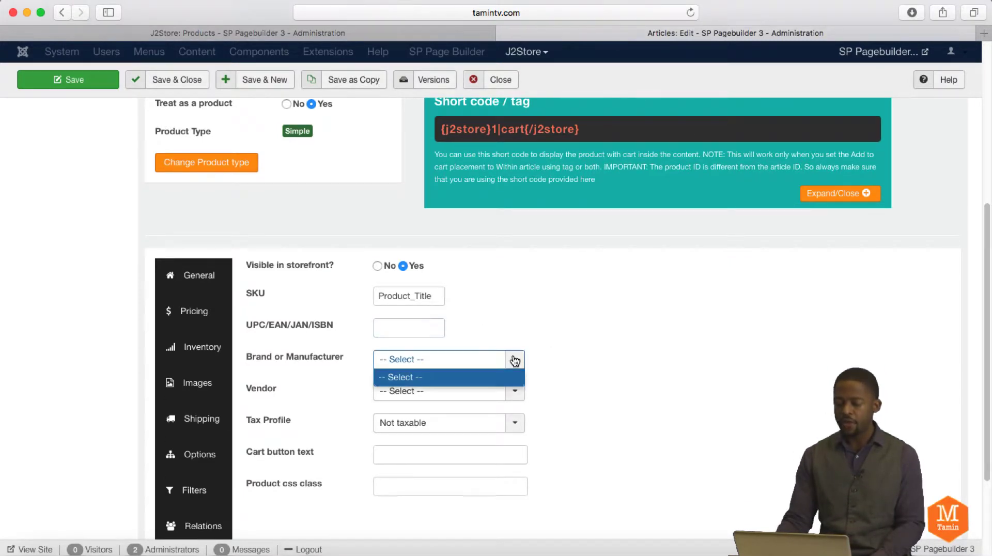
{"action": "left_click", "coordinate": [515, 362]}
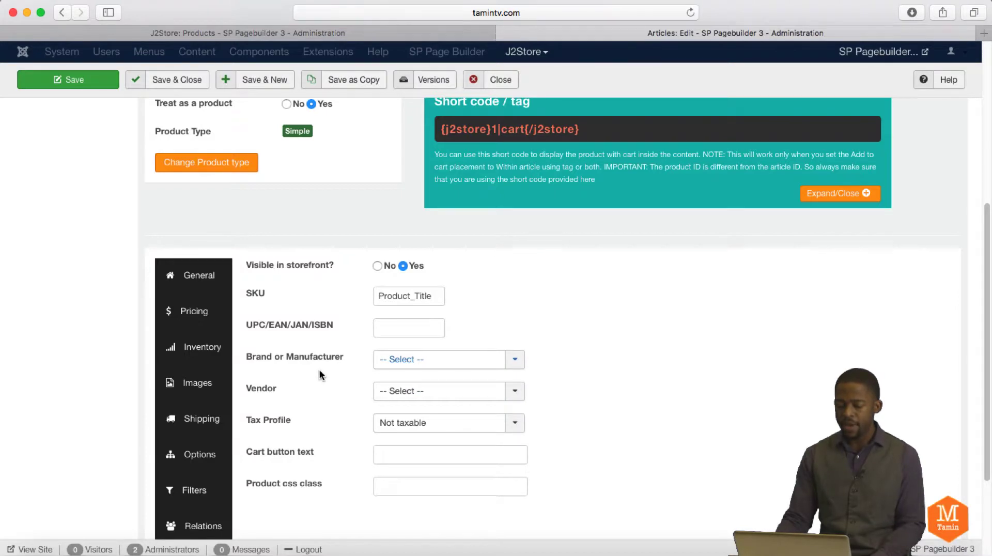
{"action": "left_click", "coordinate": [485, 394]}
{"action": "left_click", "coordinate": [520, 397]}
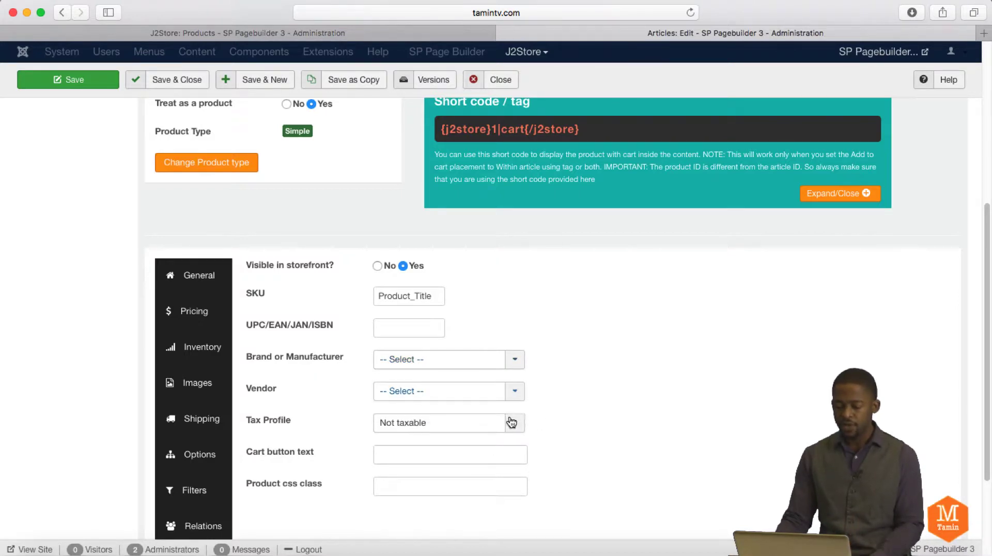
{"action": "left_click", "coordinate": [514, 419]}
{"action": "left_click", "coordinate": [516, 425]}
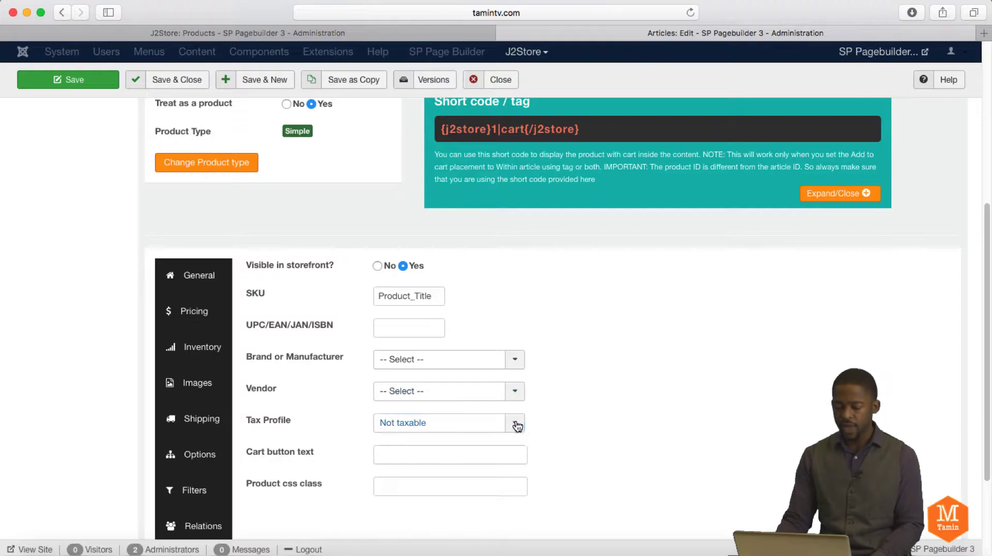
{"action": "left_click", "coordinate": [398, 455]}
{"action": "scroll", "coordinate": [535, 439], "scroll_direction": "down", "scroll_amount": 3}
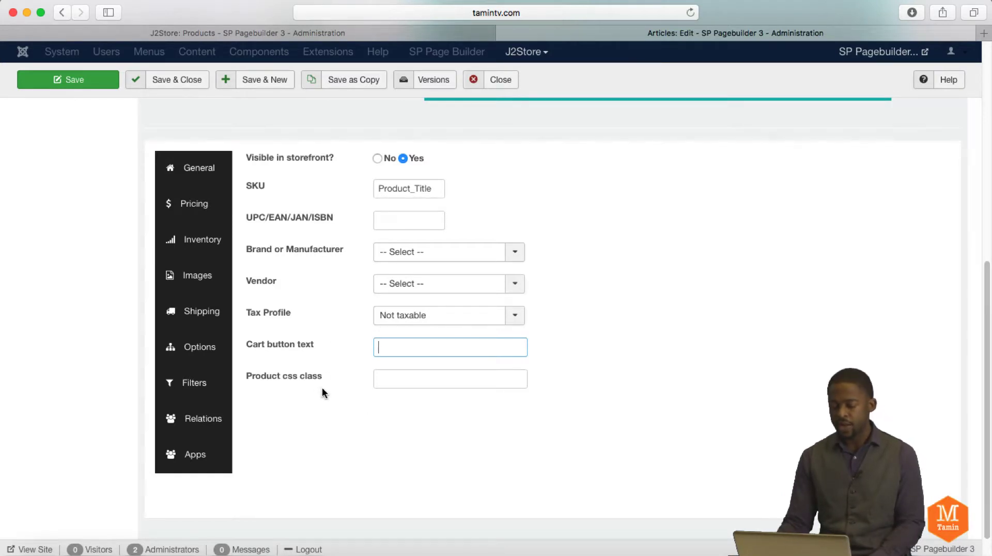
{"action": "scroll", "coordinate": [392, 364], "scroll_direction": "up", "scroll_amount": 1}
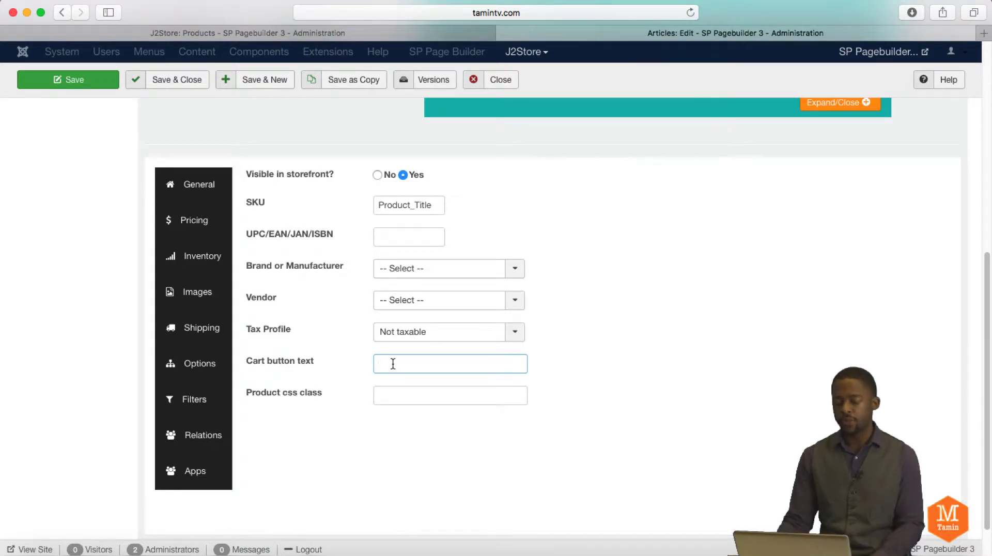
Set the product's regular price to 1383838 in the pricing settings
{"action": "left_click", "coordinate": [203, 224]}
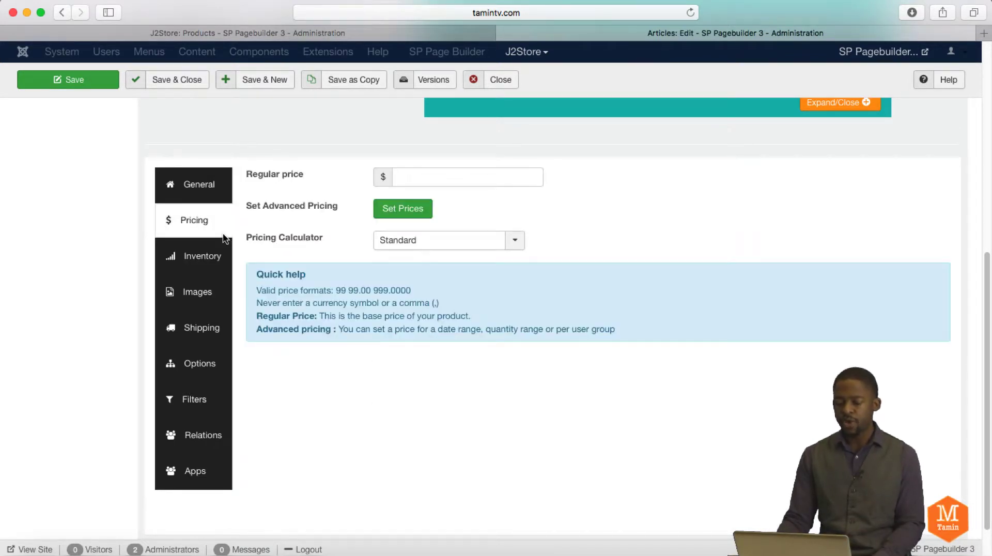
{"action": "scroll", "coordinate": [404, 176], "scroll_direction": "up", "scroll_amount": 1}
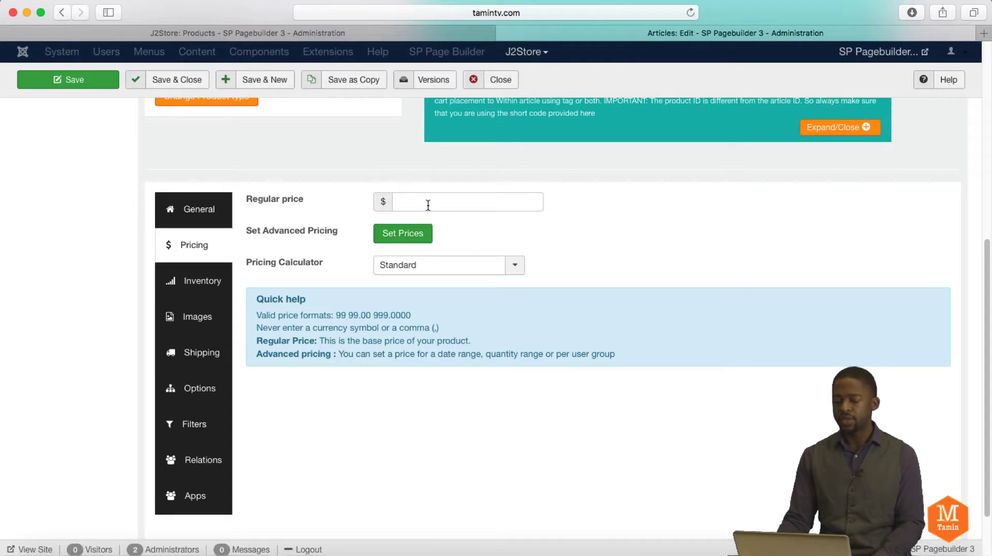
{"action": "left_click", "coordinate": [428, 205]}
{"action": "type", "text": "1383838"}
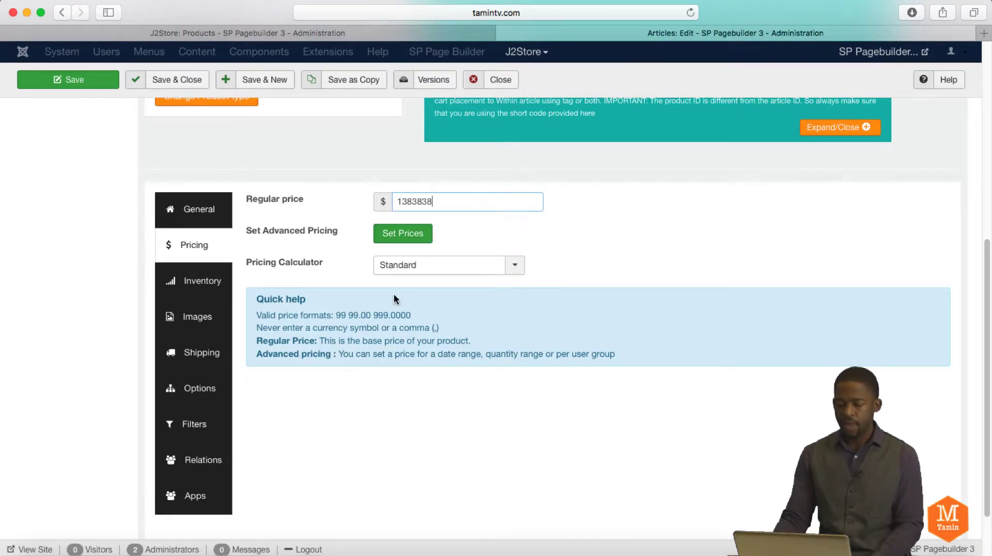
Create an advanced price of $12 for the Registered customer group and close the advanced pricing window
{"action": "left_click", "coordinate": [406, 241]}
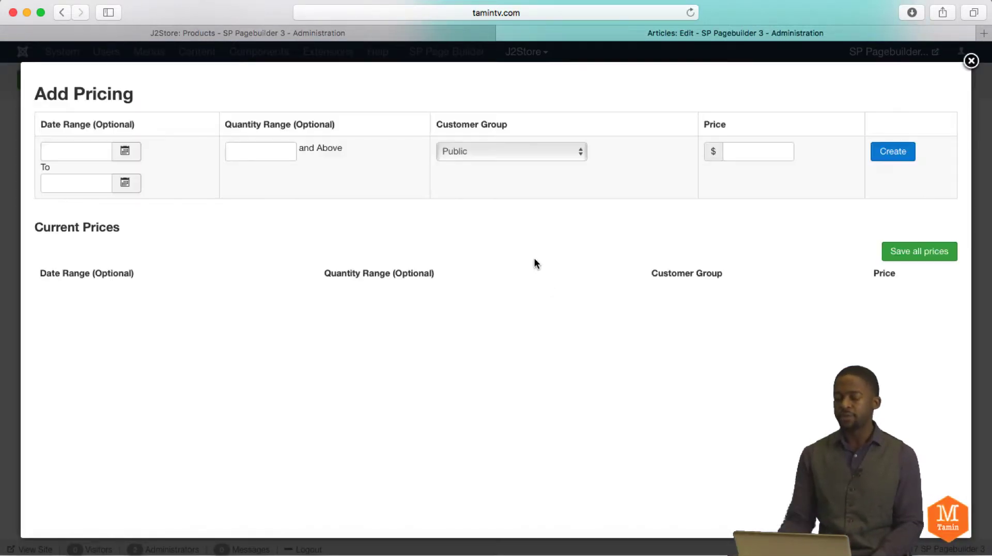
{"action": "left_click", "coordinate": [508, 150]}
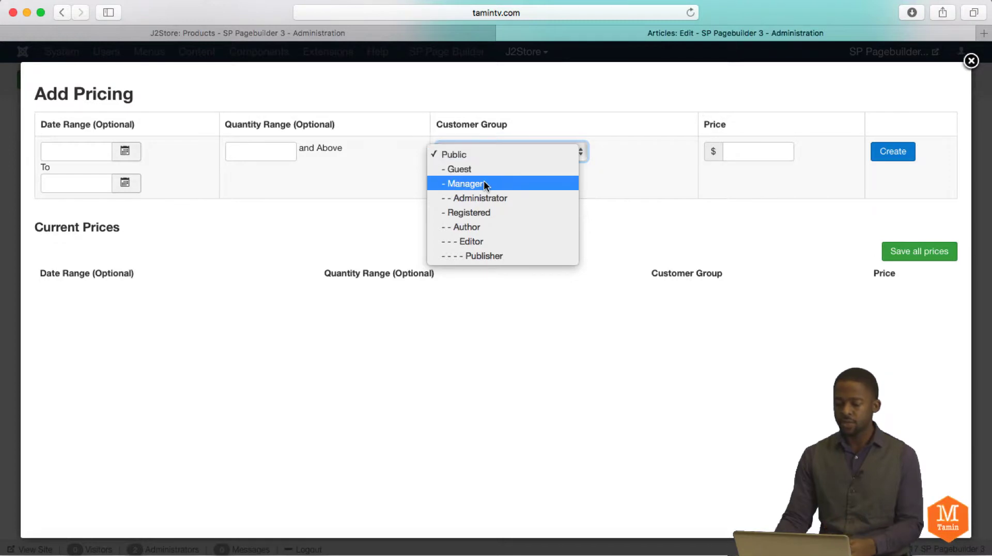
{"action": "left_click", "coordinate": [492, 213]}
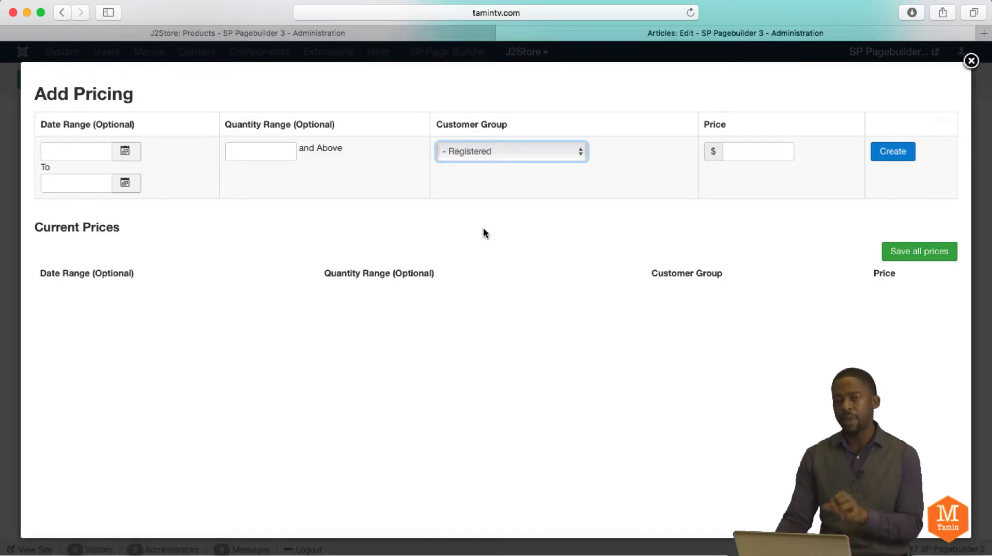
{"action": "left_click", "coordinate": [758, 155]}
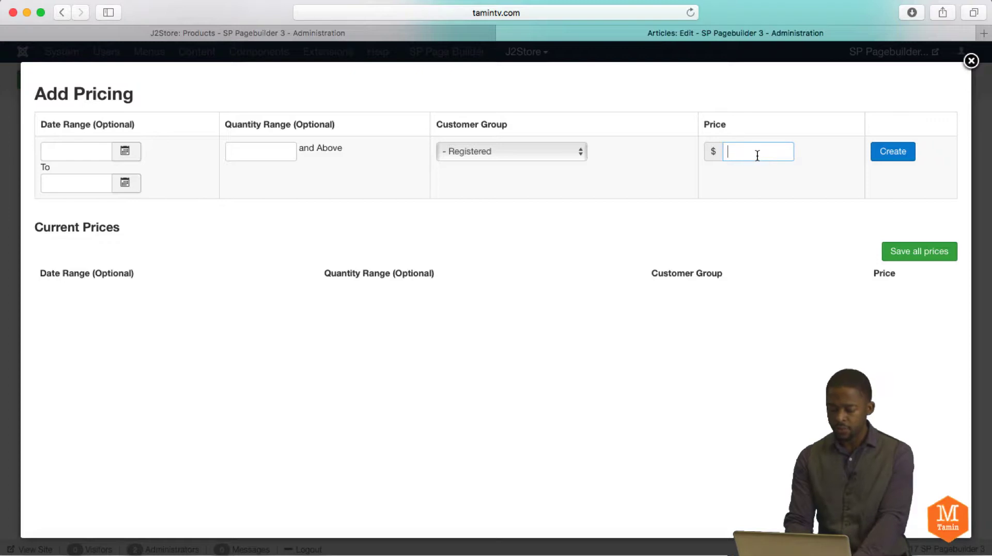
{"action": "type", "text": "$19"}
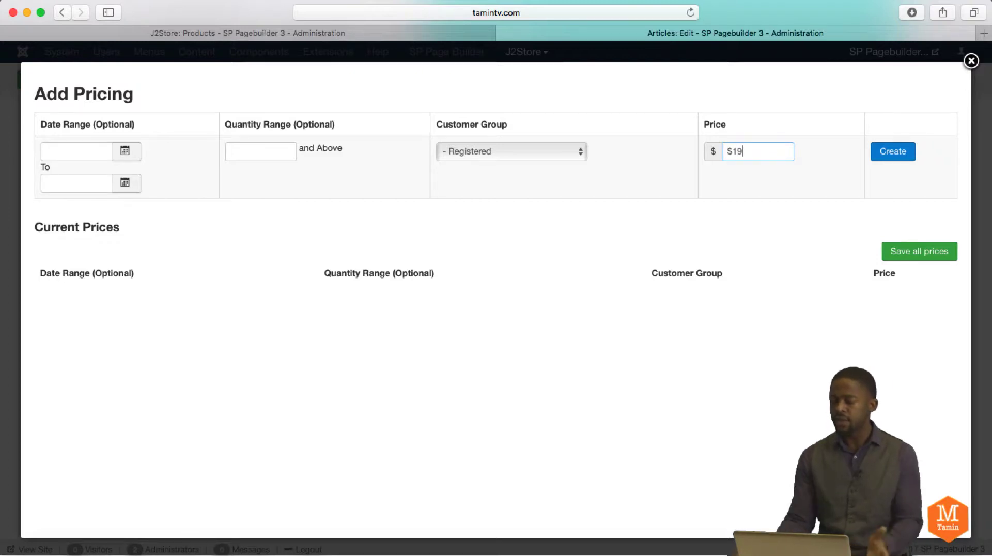
{"action": "left_click", "coordinate": [896, 151]}
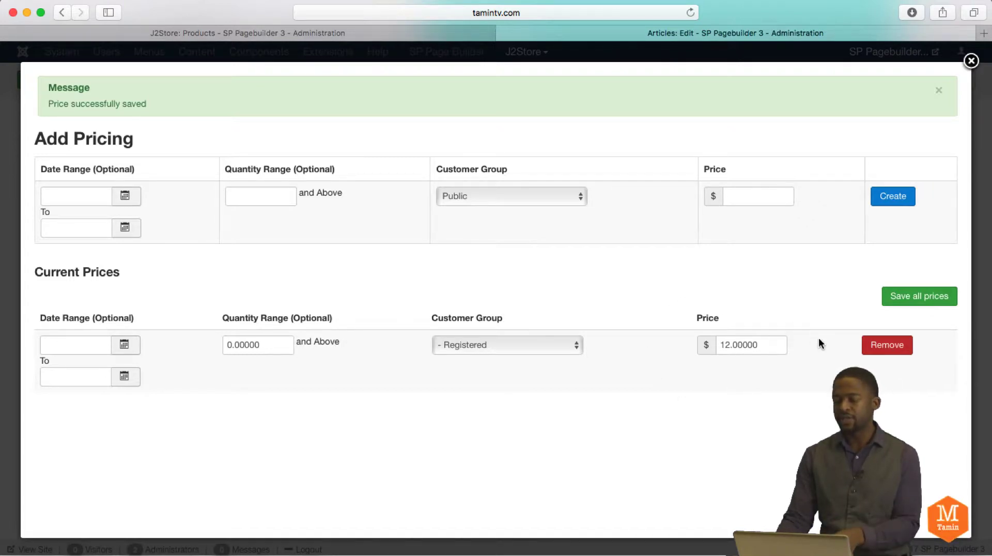
{"action": "left_click", "coordinate": [972, 62]}
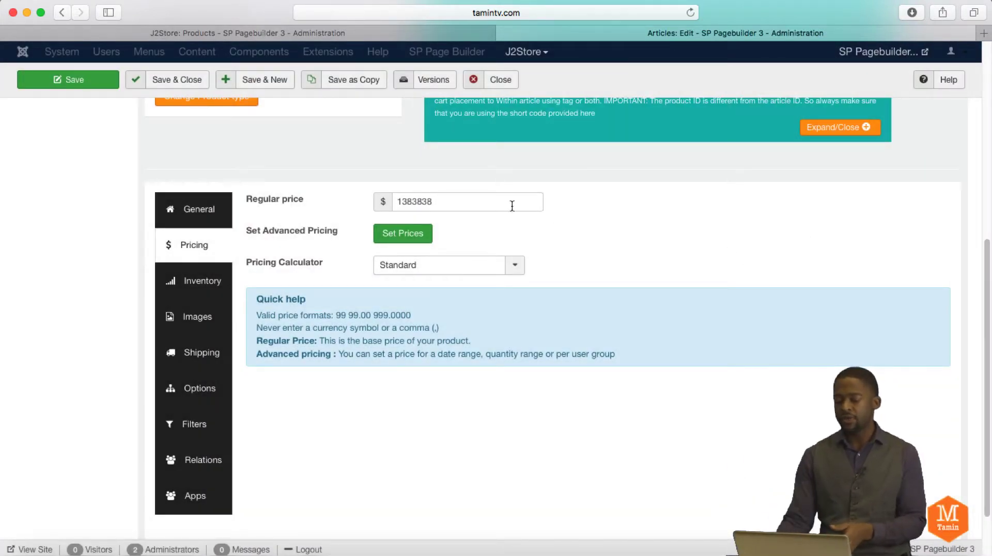
Review the regular price and the pricing calculator choices, keeping Standard
{"action": "double_click", "coordinate": [467, 202]}
{"action": "left_click", "coordinate": [399, 201]}
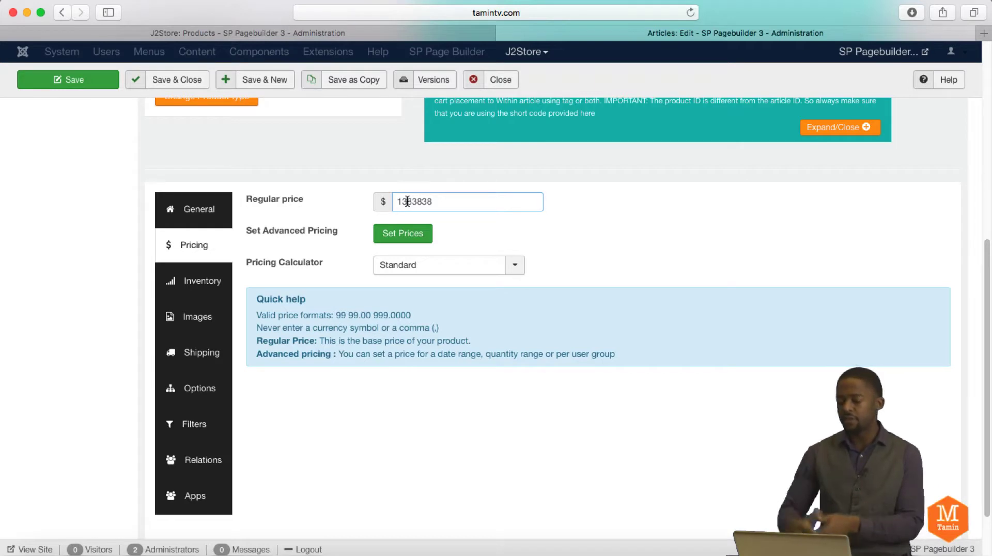
{"action": "left_click", "coordinate": [459, 268]}
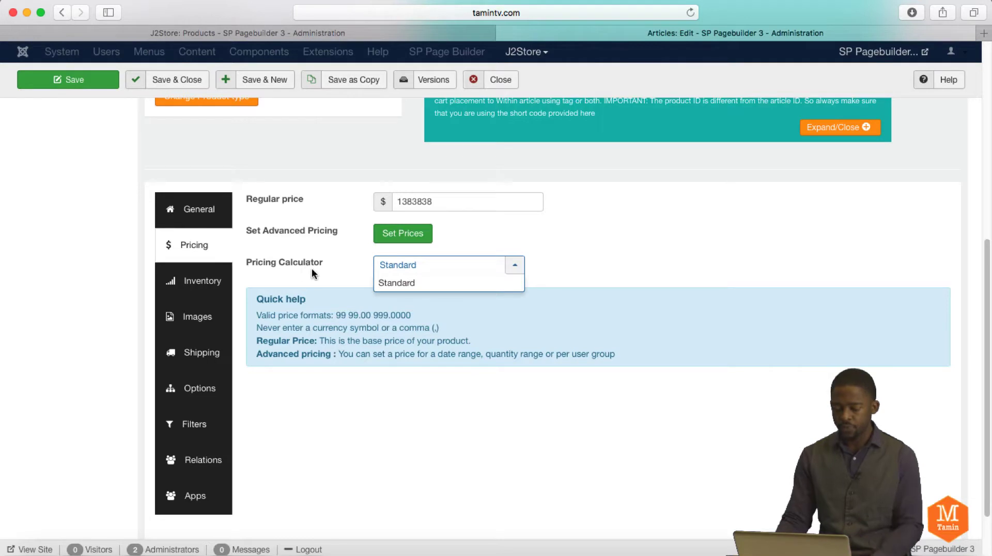
{"action": "left_click", "coordinate": [313, 271]}
Enter a stock quantity of 20, enable stock management in the inventory settings, and check the backorder choices, keeping Do not allow
{"action": "left_click", "coordinate": [207, 283]}
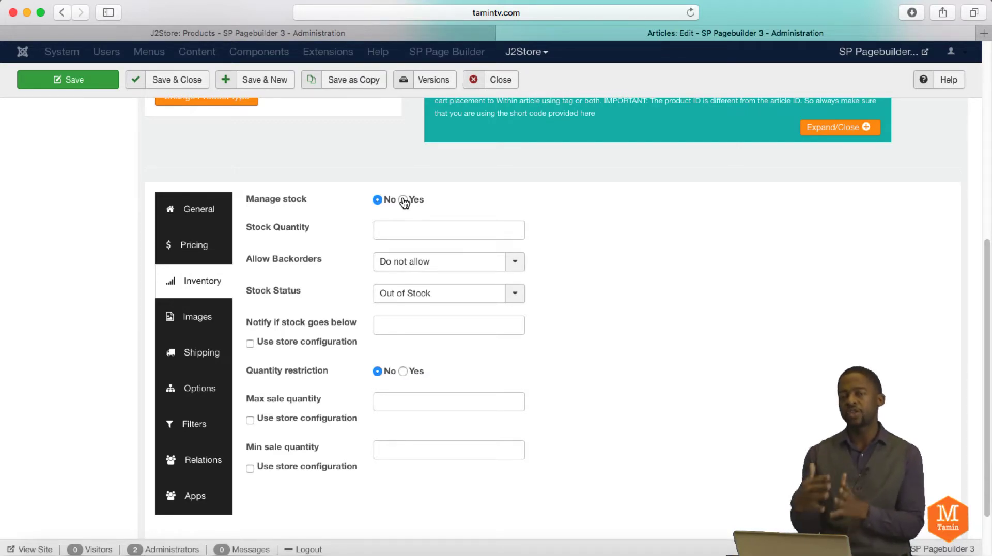
{"action": "left_click", "coordinate": [386, 223]}
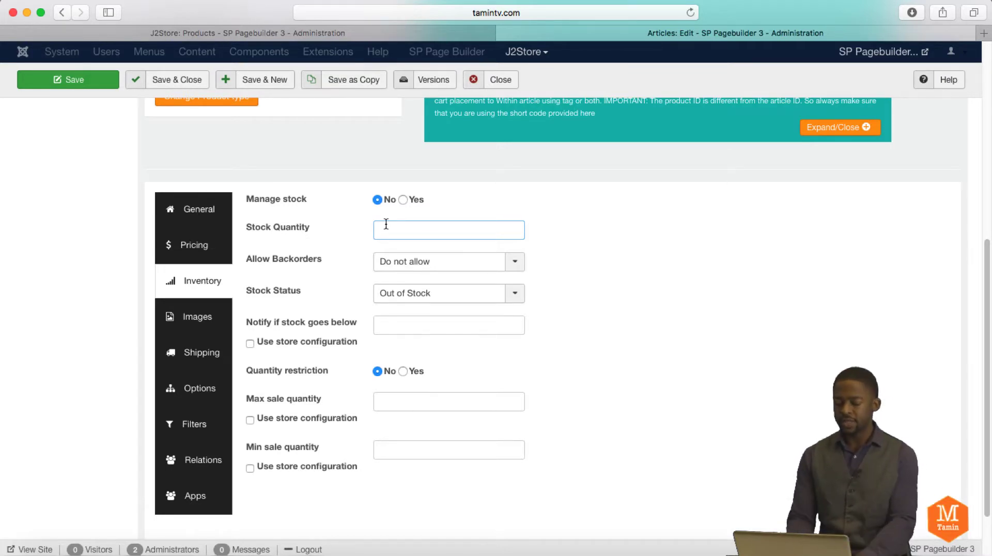
{"action": "type", "text": "20"}
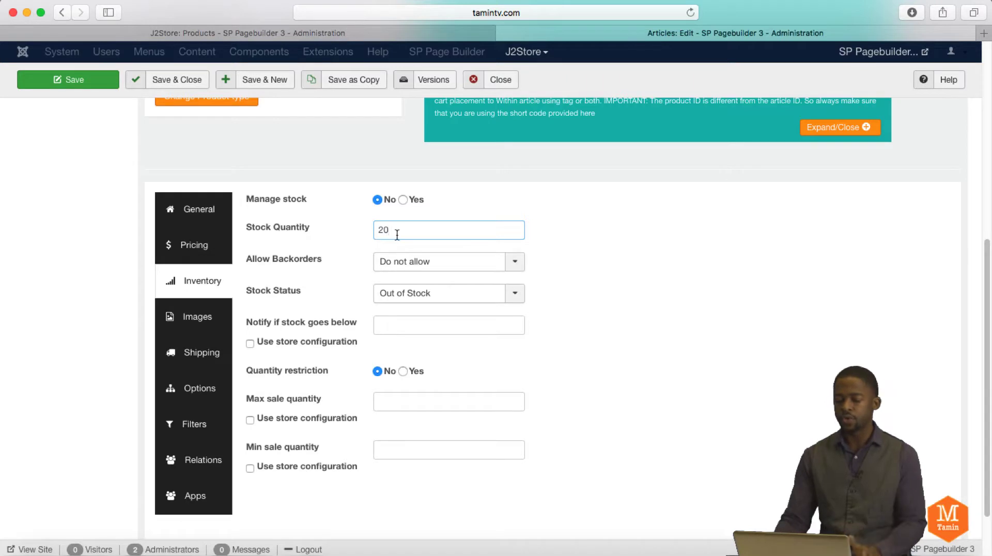
{"action": "left_click", "coordinate": [402, 201]}
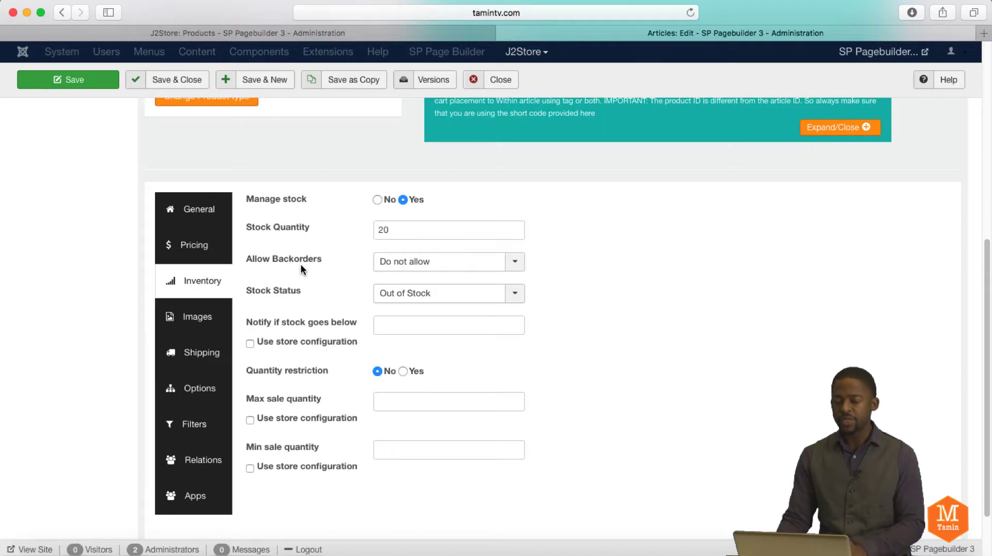
{"action": "left_click", "coordinate": [455, 272]}
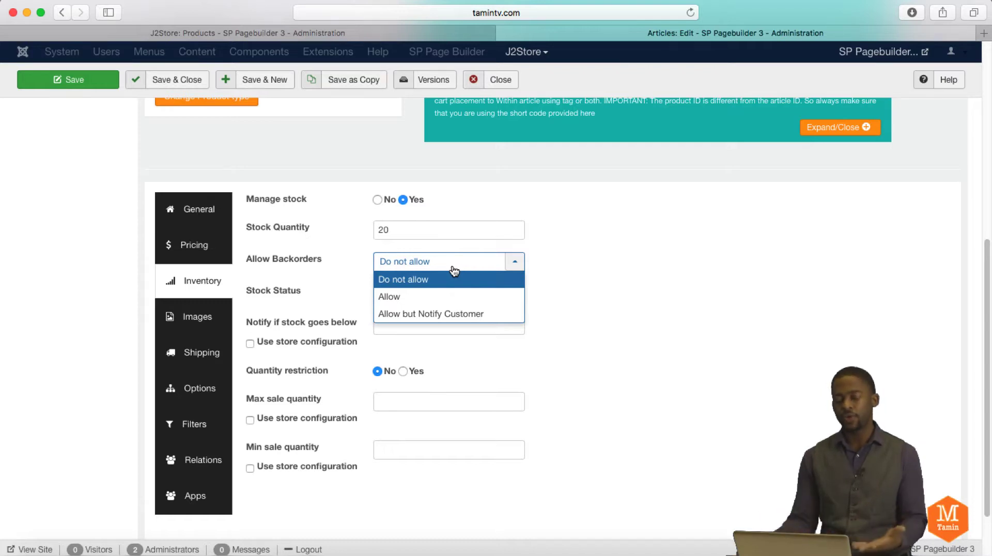
{"action": "left_click", "coordinate": [463, 206]}
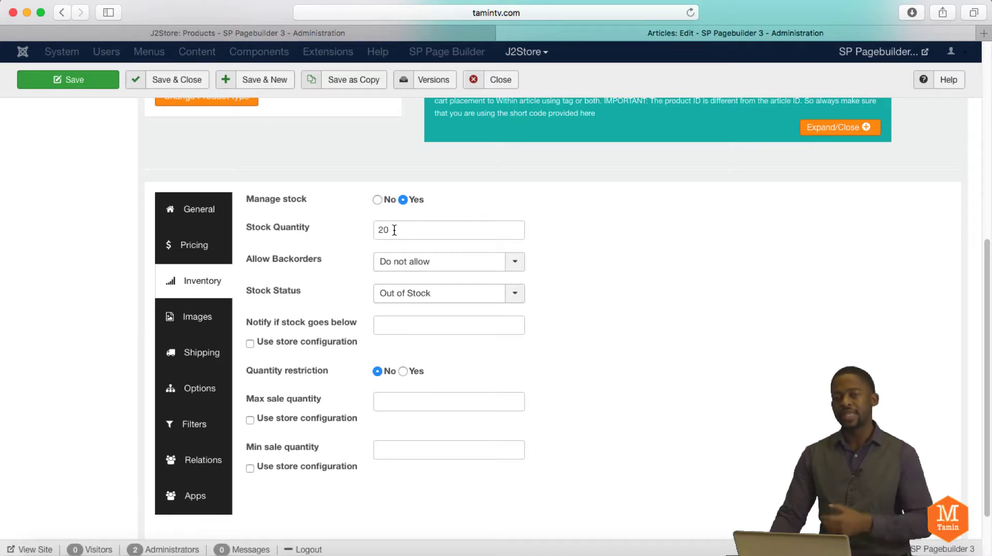
Review the backorder and stock status choices, keeping Do not allow and Out of Stock
{"action": "left_click", "coordinate": [429, 266]}
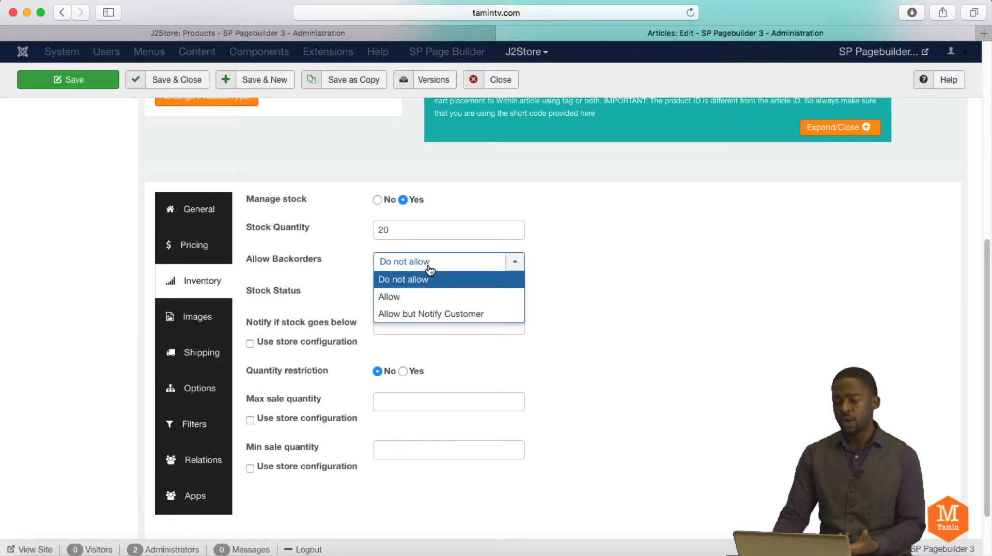
{"action": "left_click", "coordinate": [615, 315]}
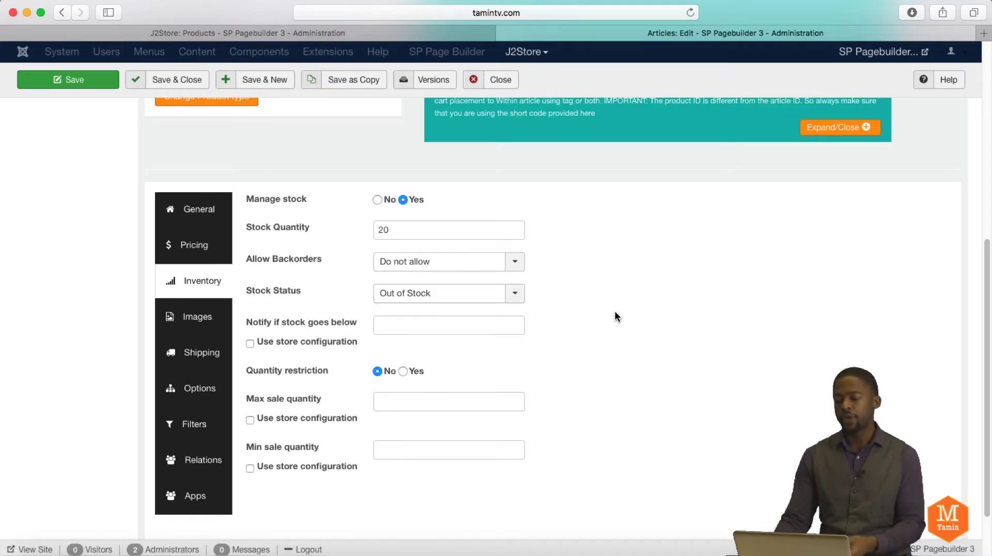
{"action": "left_click", "coordinate": [515, 265]}
{"action": "left_click", "coordinate": [573, 282]}
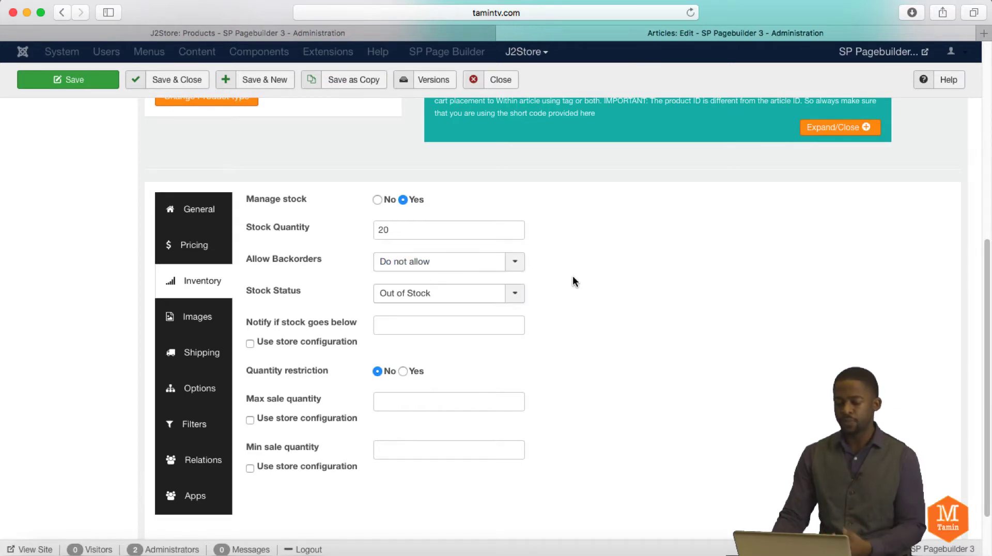
{"action": "left_click", "coordinate": [452, 268]}
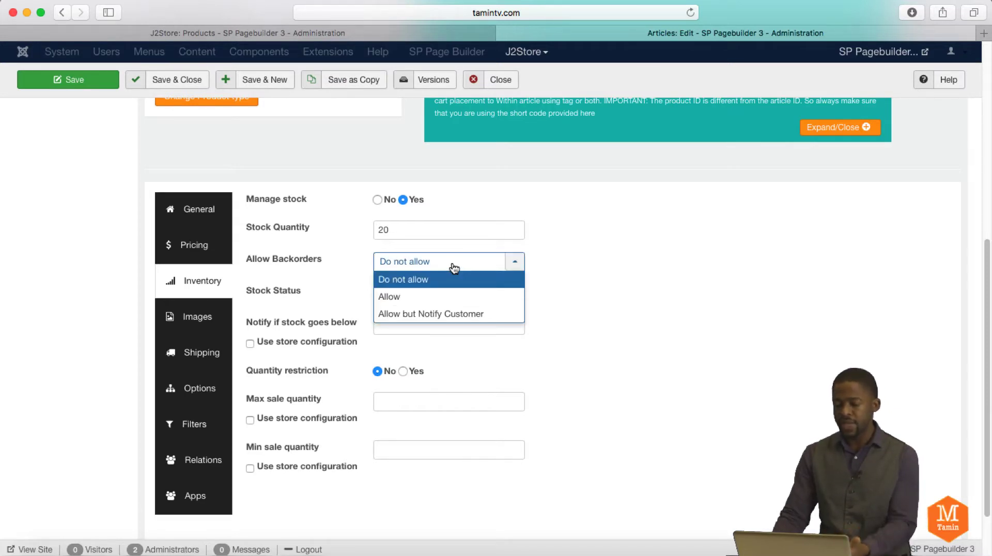
{"action": "left_click", "coordinate": [536, 289]}
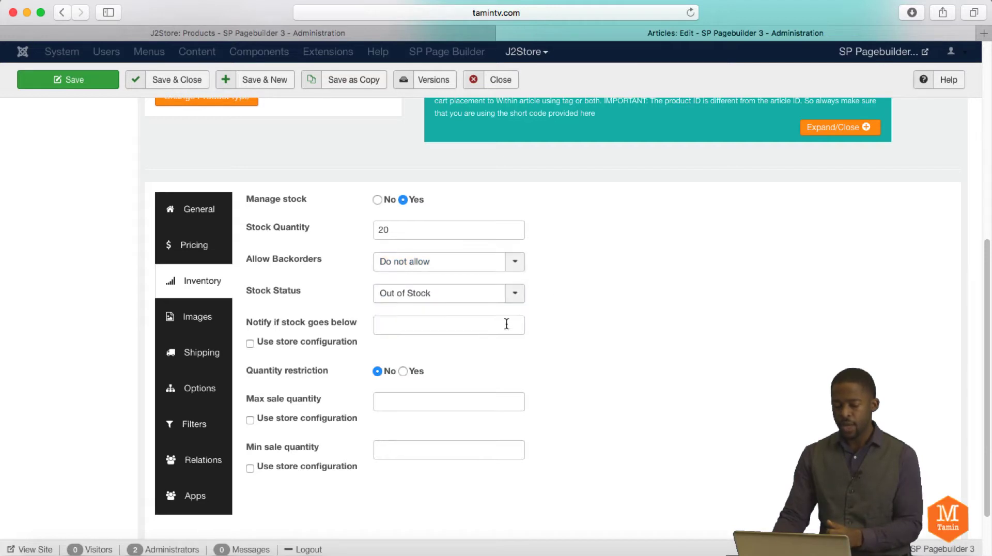
{"action": "left_click", "coordinate": [437, 300]}
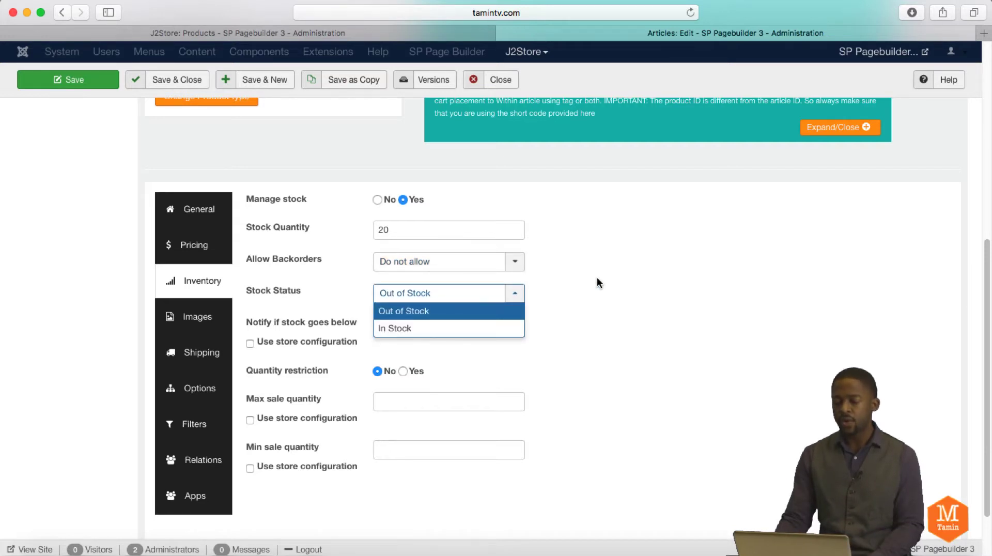
{"action": "left_click", "coordinate": [573, 340]}
Set the low-stock notification threshold to 5 and enable the store configuration for it
{"action": "scroll", "coordinate": [573, 340], "scroll_direction": "down", "scroll_amount": 1}
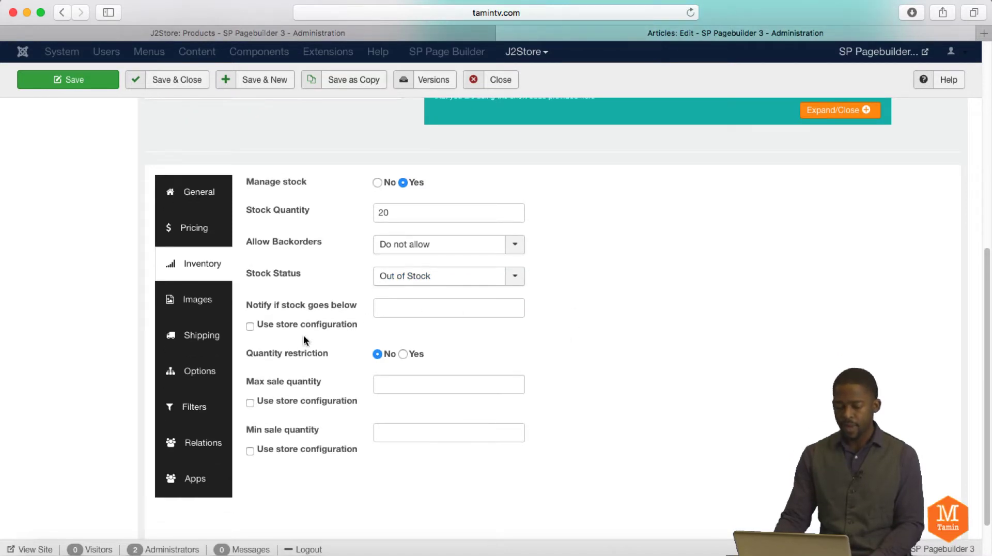
{"action": "left_click", "coordinate": [399, 306]}
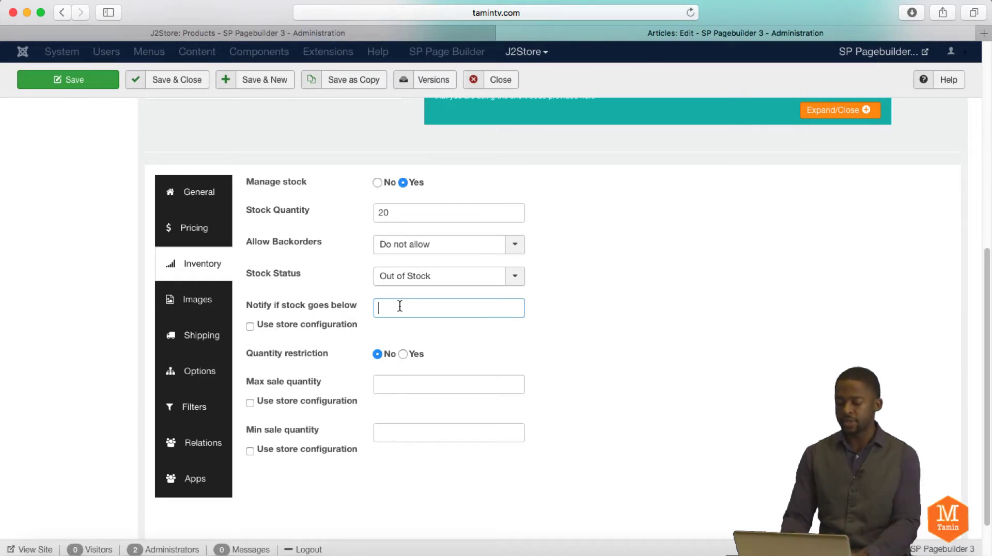
{"action": "type", "text": "10"}
{"action": "key", "text": "BackSpace"}
{"action": "key", "text": "BackSpace"}
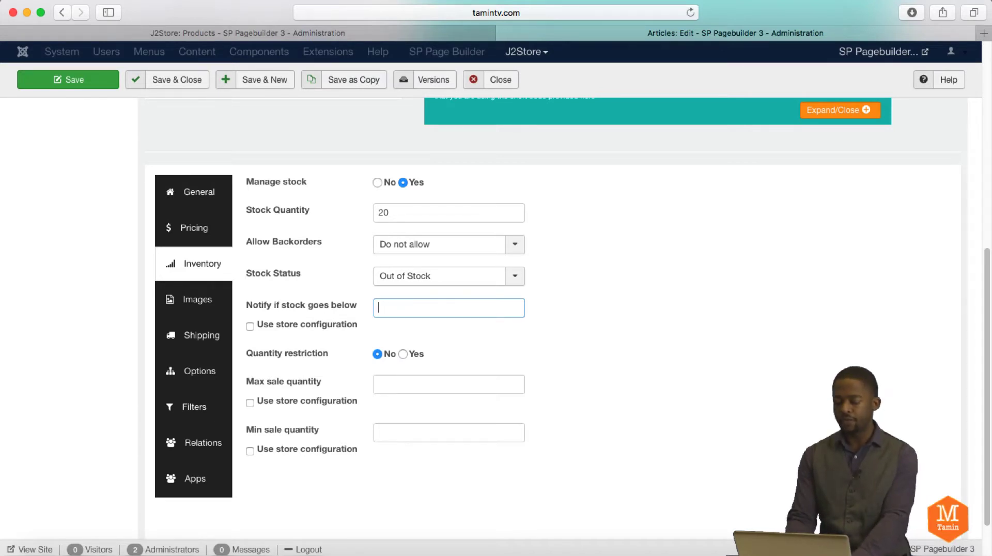
{"action": "type", "text": "5"}
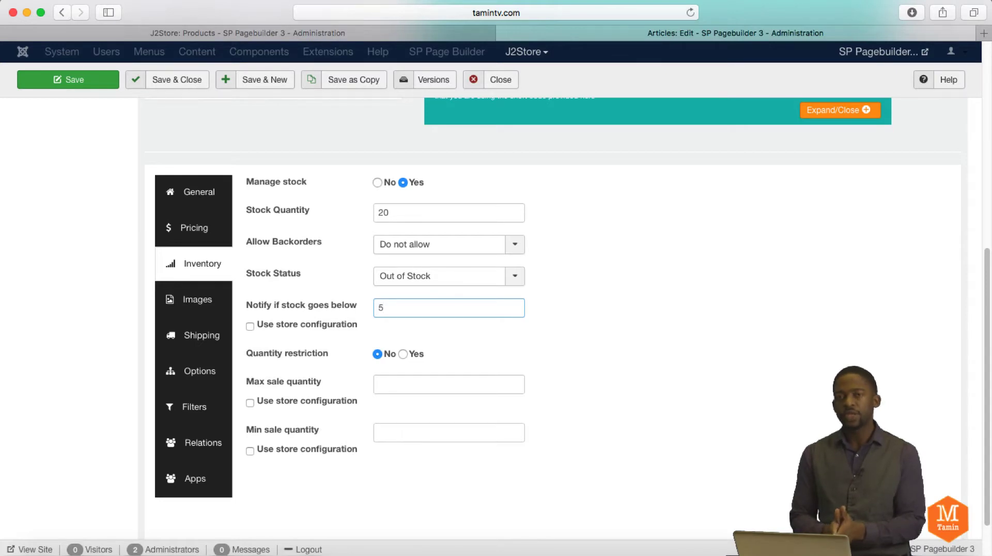
{"action": "left_click", "coordinate": [250, 327]}
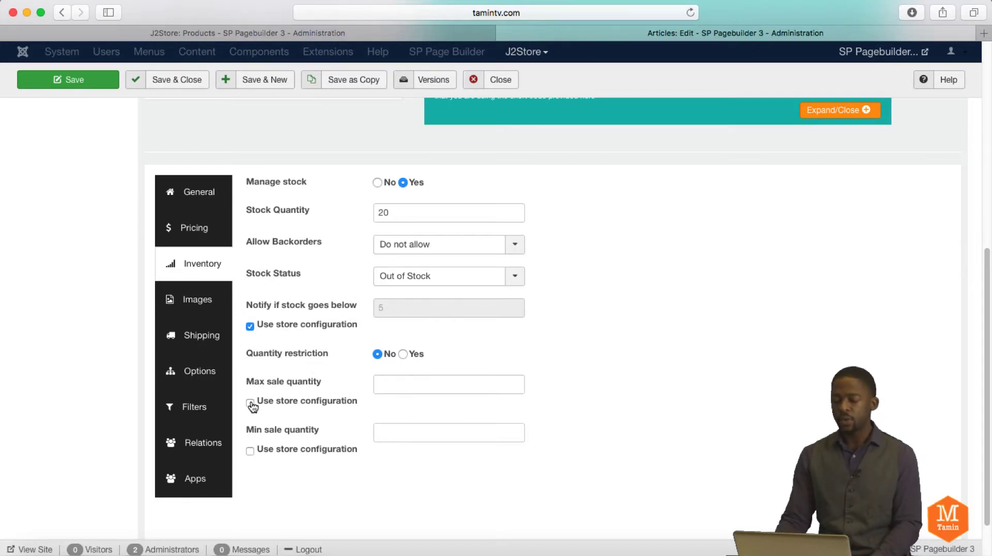
Check the product's sale quantity limit fields and its image settings
{"action": "left_click", "coordinate": [401, 384]}
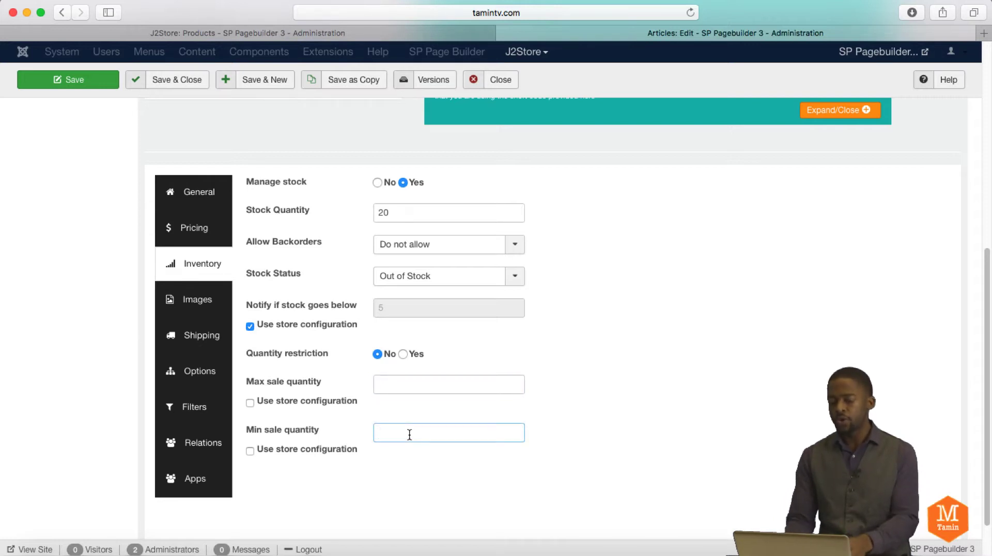
{"action": "left_click", "coordinate": [196, 300]}
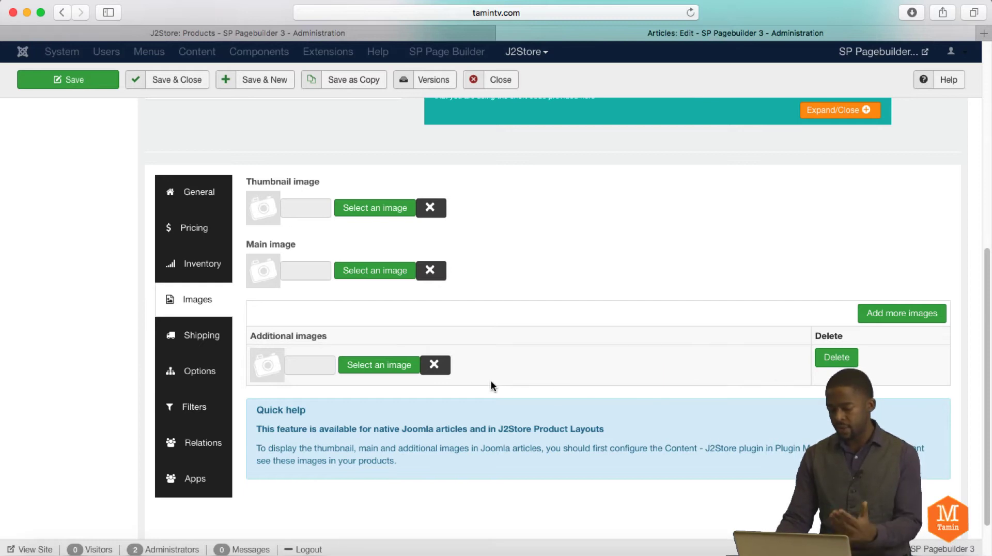
Enable shipping for the product and review the dimension, length class, weight and weight class fields, leaving them unset
{"action": "left_click", "coordinate": [206, 341]}
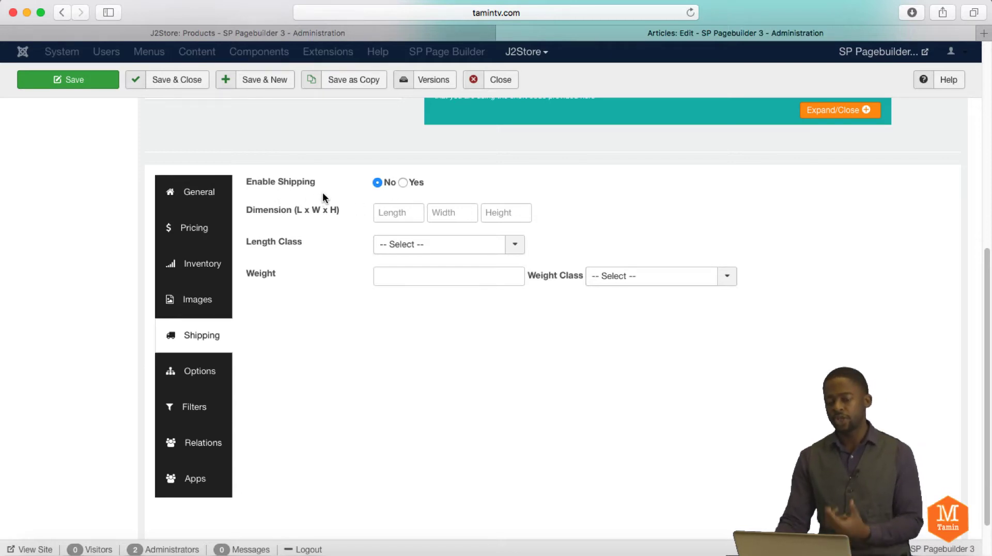
{"action": "left_click", "coordinate": [403, 183]}
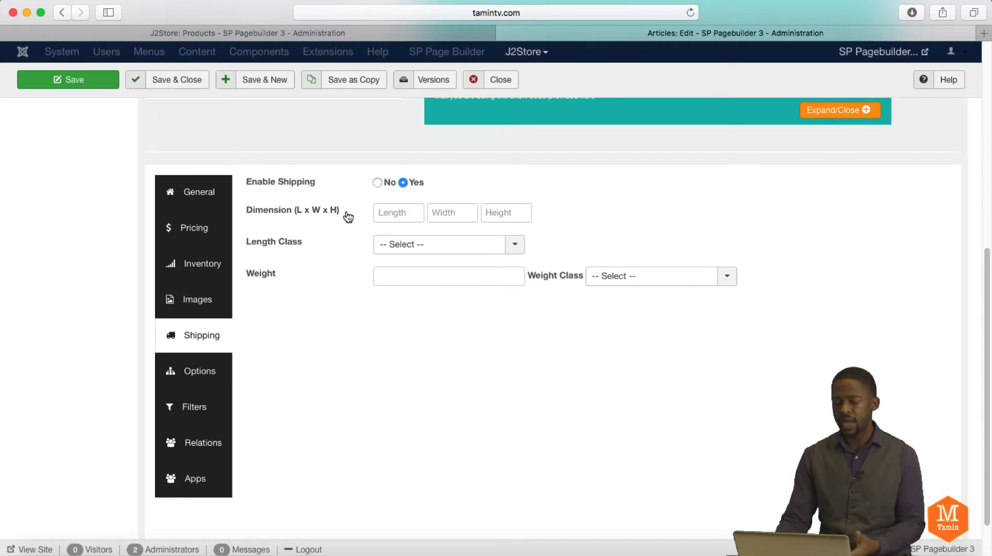
{"action": "left_click", "coordinate": [385, 212]}
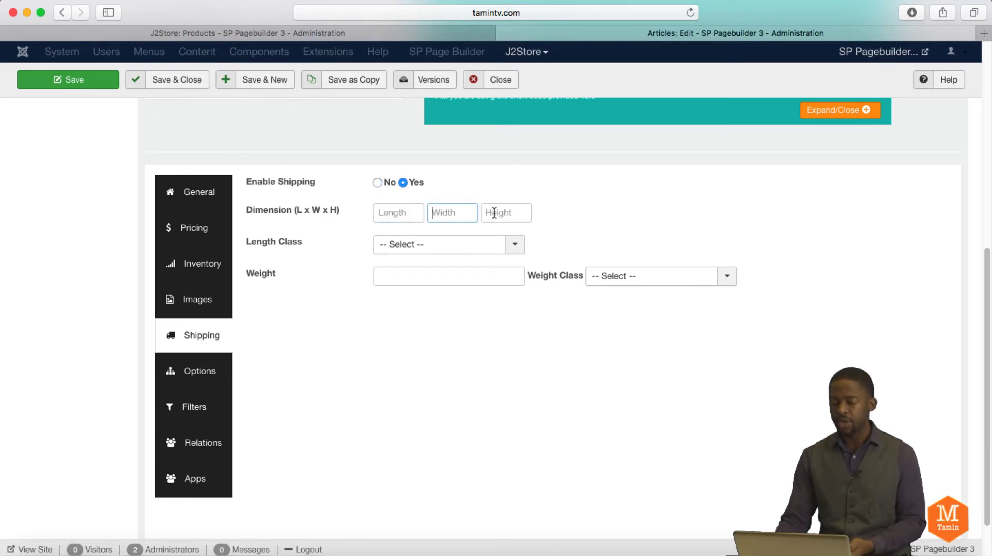
{"action": "left_click", "coordinate": [514, 245]}
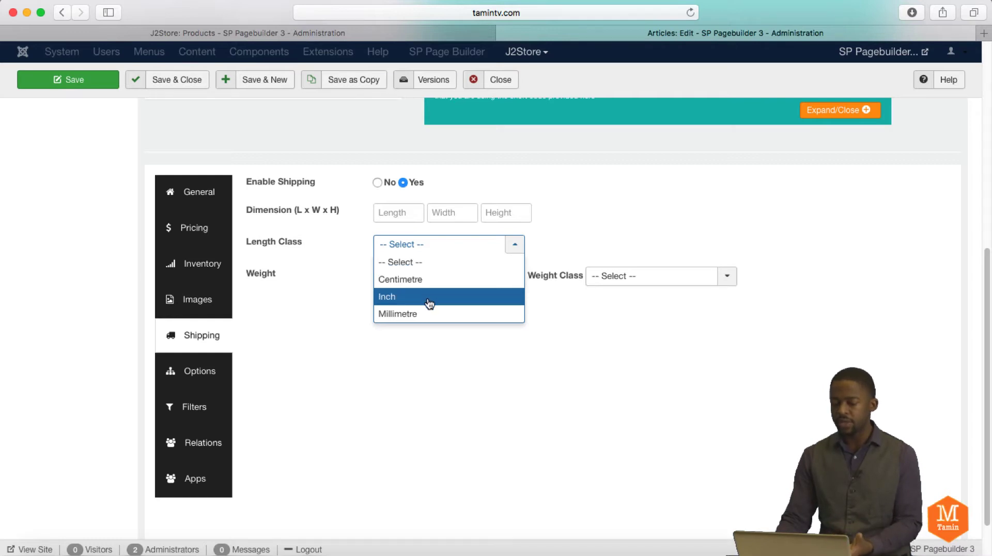
{"action": "left_click", "coordinate": [445, 344]}
{"action": "left_click", "coordinate": [431, 279]}
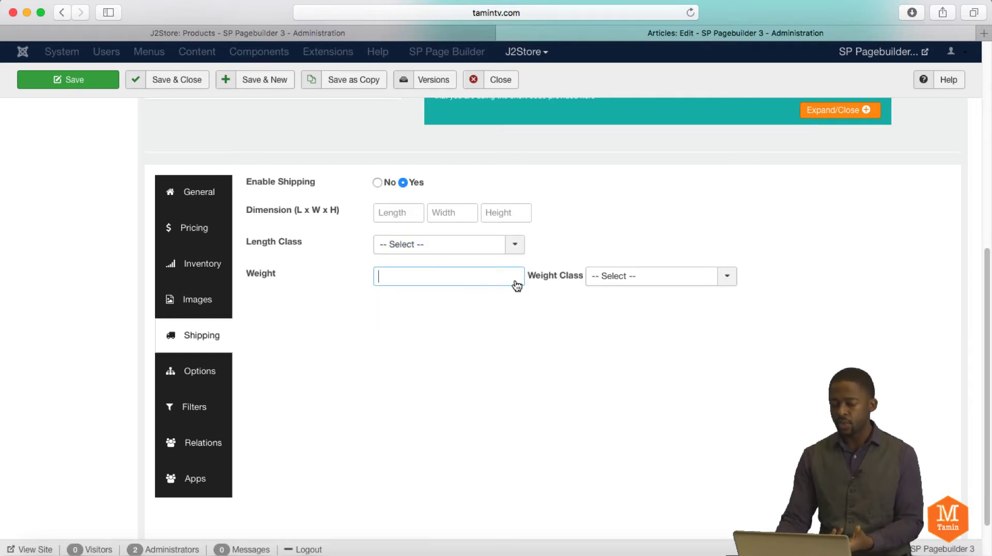
{"action": "left_click", "coordinate": [689, 277]}
{"action": "left_click", "coordinate": [543, 337]}
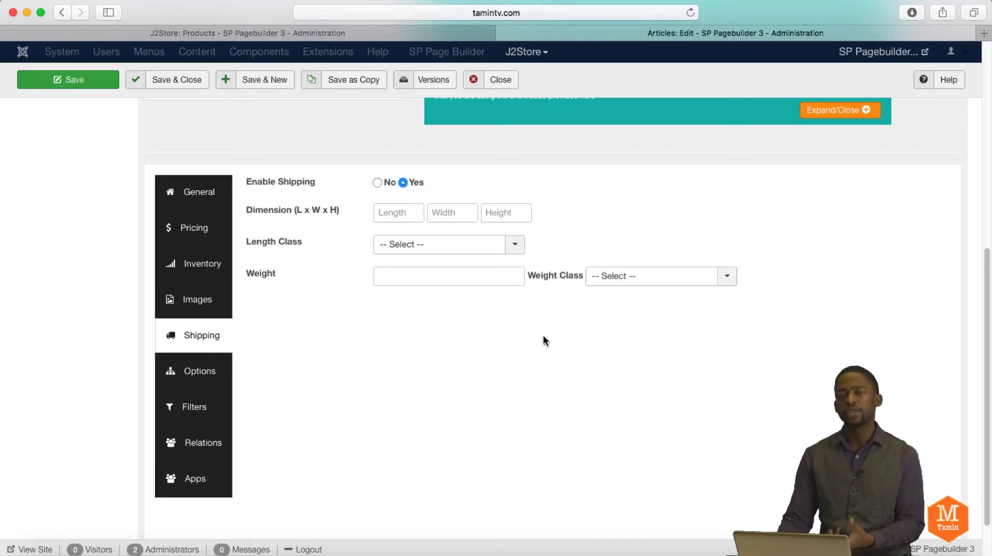
Examine the product's options, including importing options from other products, and its filters, relations and apps settings
{"action": "left_click", "coordinate": [212, 368]}
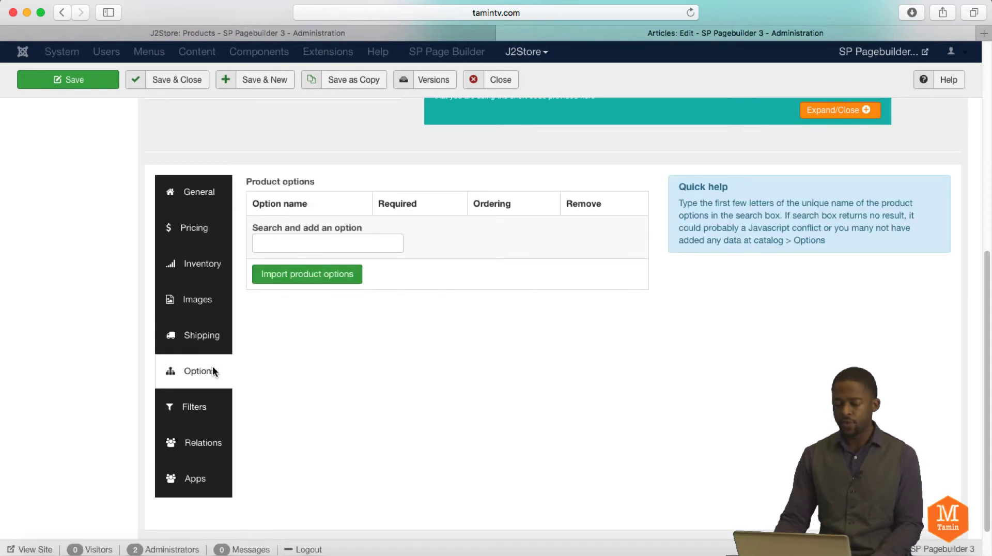
{"action": "left_click", "coordinate": [333, 281]}
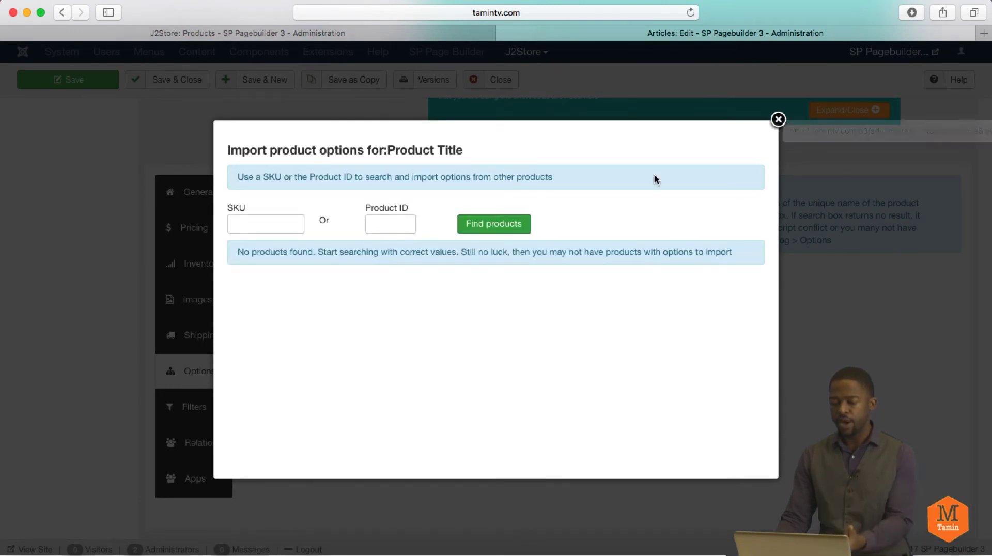
{"action": "left_click", "coordinate": [778, 120]}
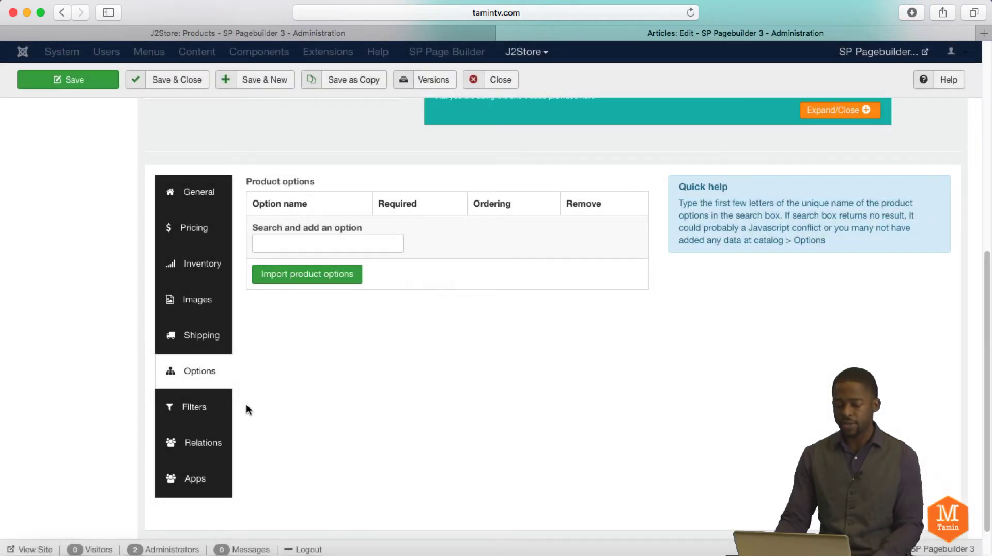
{"action": "left_click", "coordinate": [195, 408]}
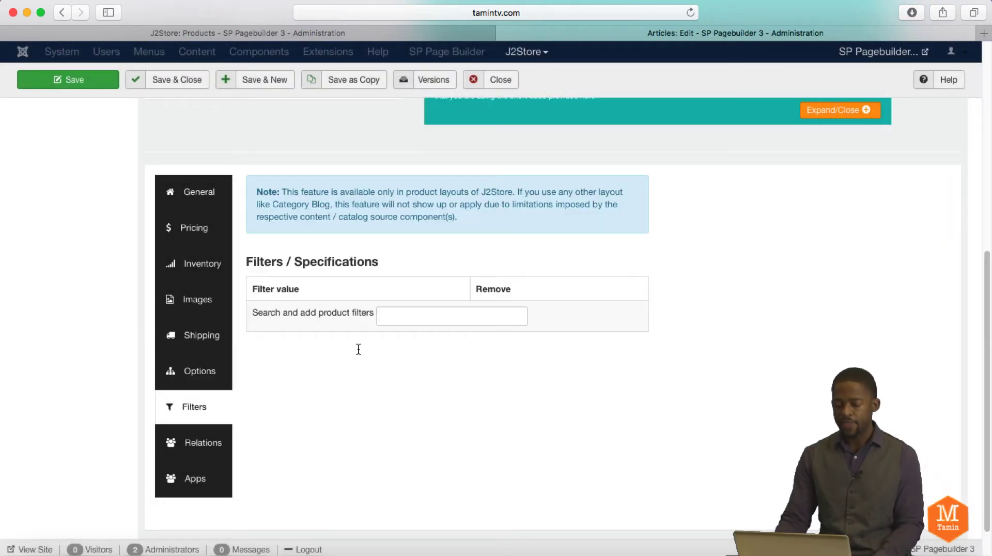
{"action": "left_click", "coordinate": [194, 444]}
{"action": "left_click", "coordinate": [199, 477]}
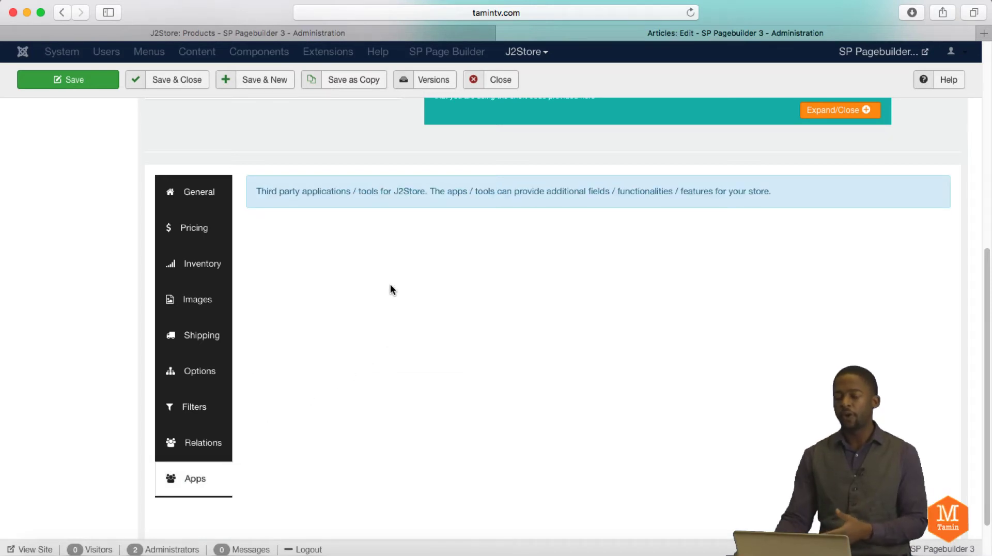
Change the product type to Variable, treating the article as a product again, and save it
{"action": "scroll", "coordinate": [383, 290], "scroll_direction": "up", "scroll_amount": 5}
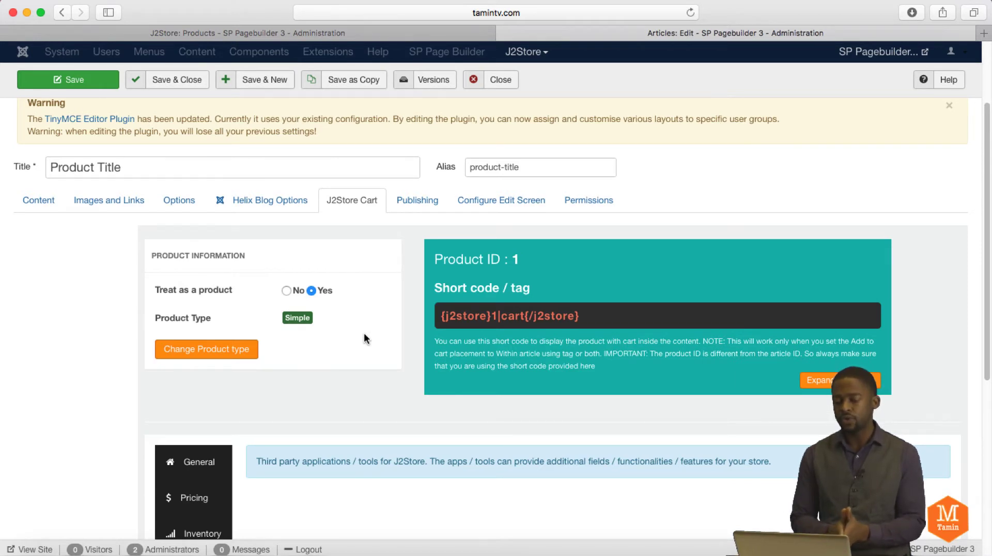
{"action": "left_click", "coordinate": [222, 349]}
{"action": "left_click", "coordinate": [847, 209]}
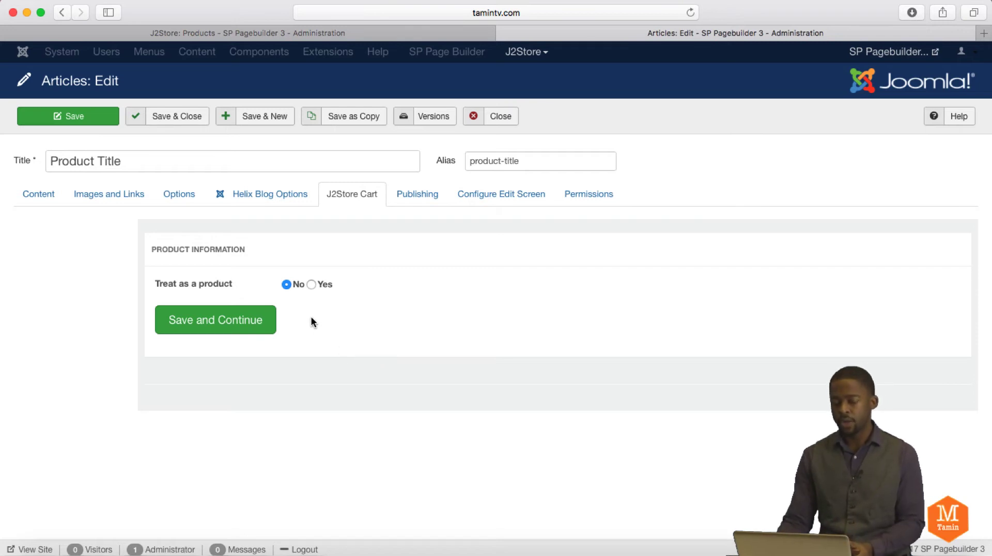
{"action": "left_click", "coordinate": [312, 286]}
{"action": "left_click", "coordinate": [334, 324]}
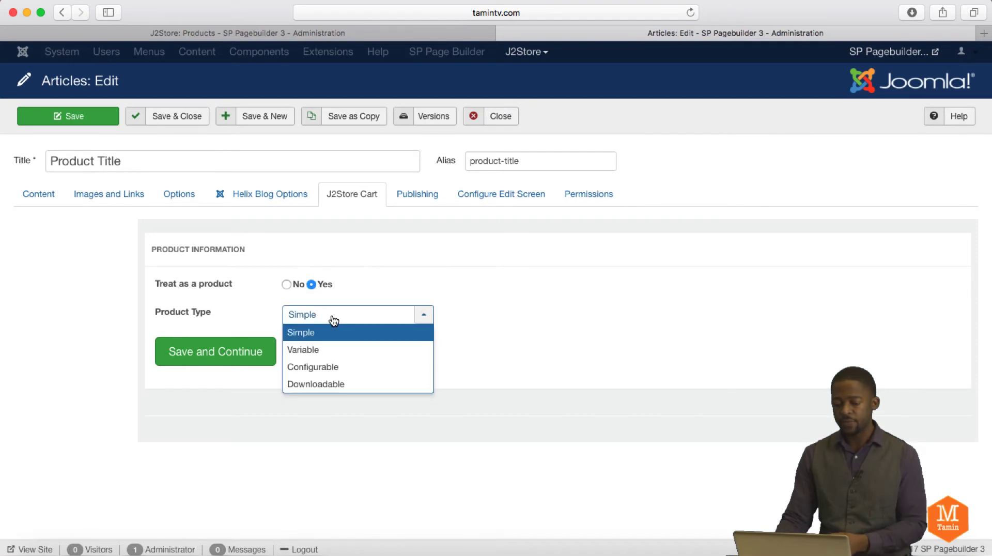
{"action": "left_click", "coordinate": [335, 357]}
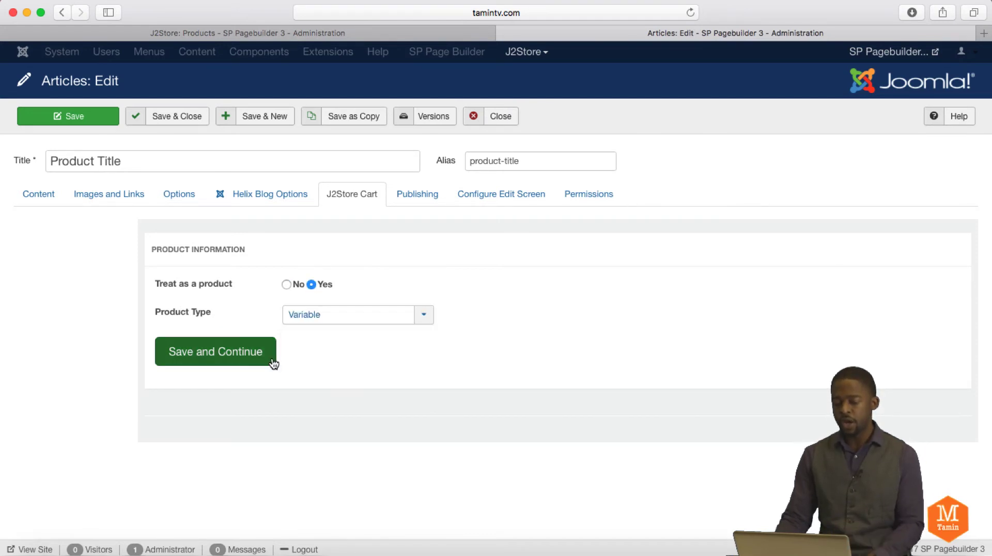
{"action": "left_click", "coordinate": [253, 353]}
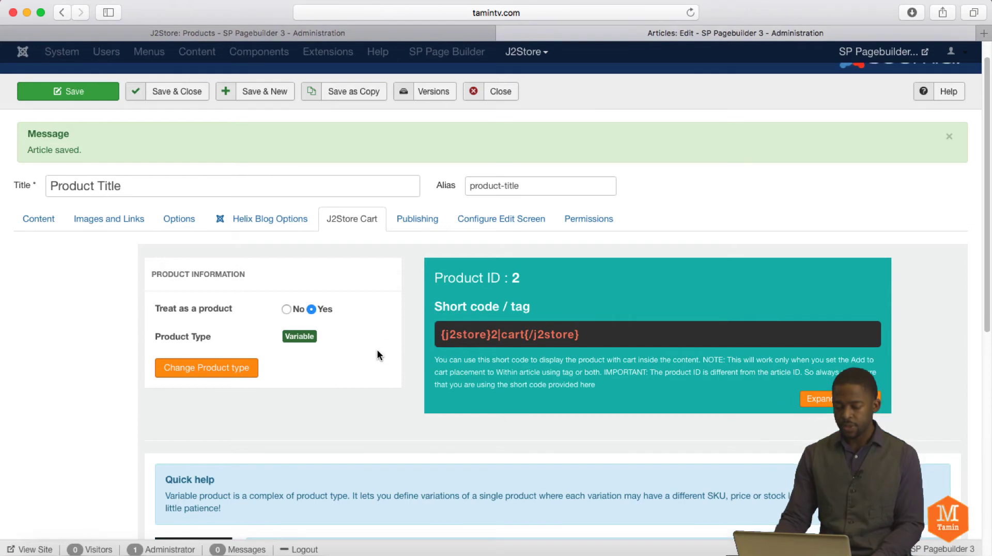
Examine the variable product's general, images, variants, filters, relations and apps settings
{"action": "scroll", "coordinate": [330, 357], "scroll_direction": "down", "scroll_amount": 6}
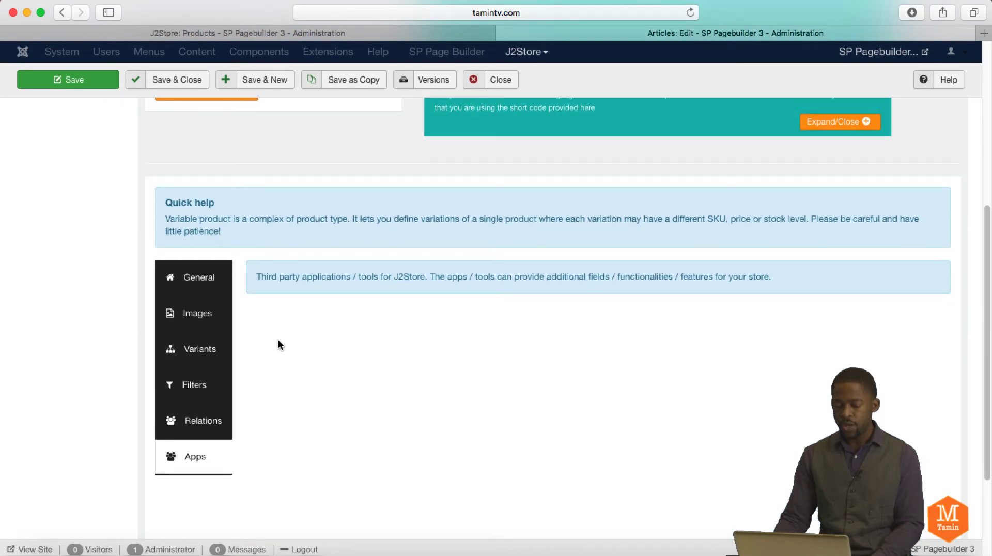
{"action": "left_click", "coordinate": [209, 277]}
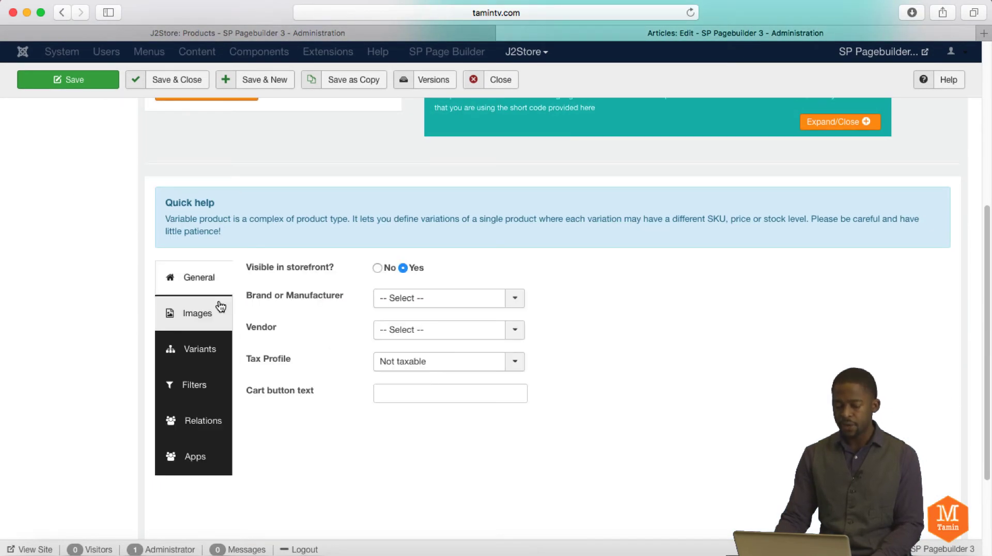
{"action": "left_click", "coordinate": [406, 303]}
{"action": "left_click", "coordinate": [419, 305]}
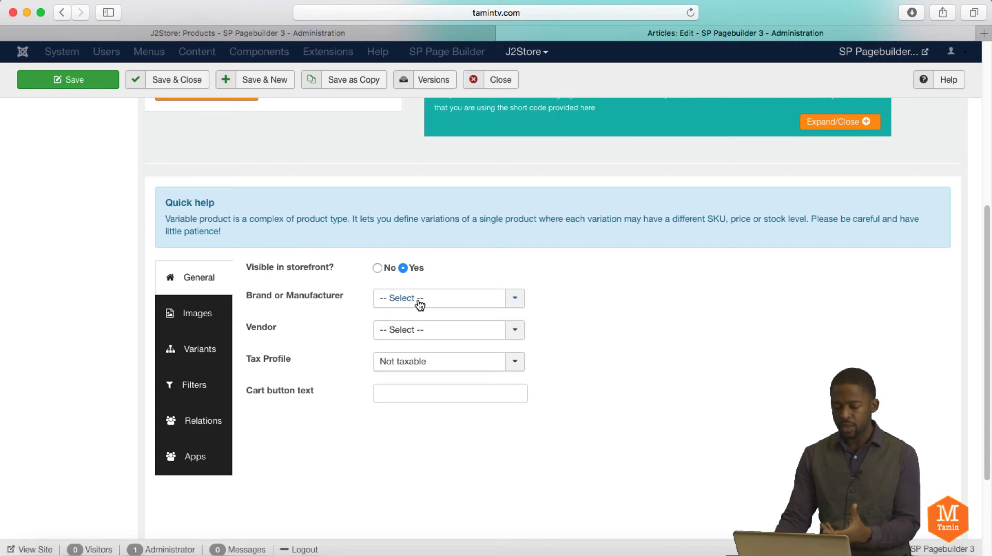
{"action": "left_click", "coordinate": [199, 313]}
{"action": "left_click", "coordinate": [200, 352]}
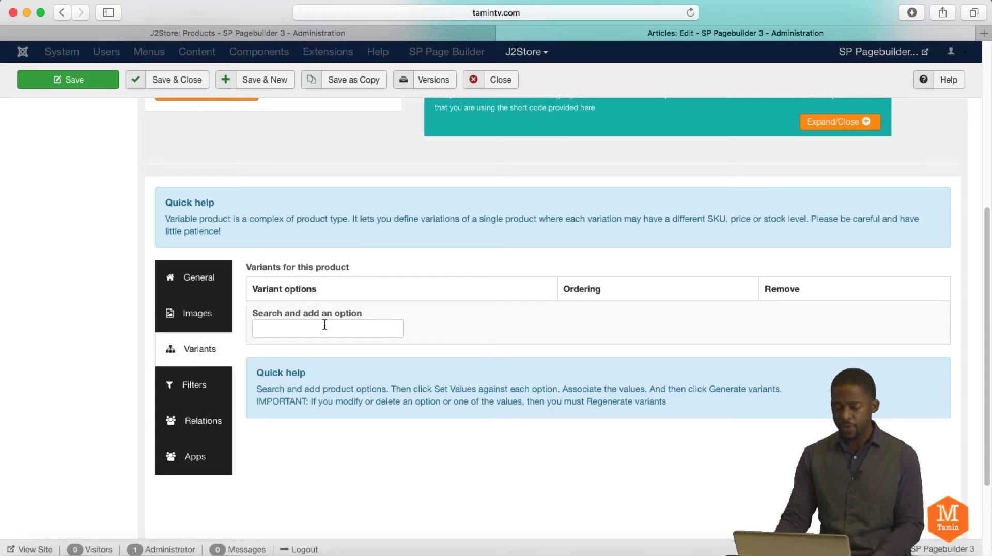
{"action": "left_click", "coordinate": [209, 386]}
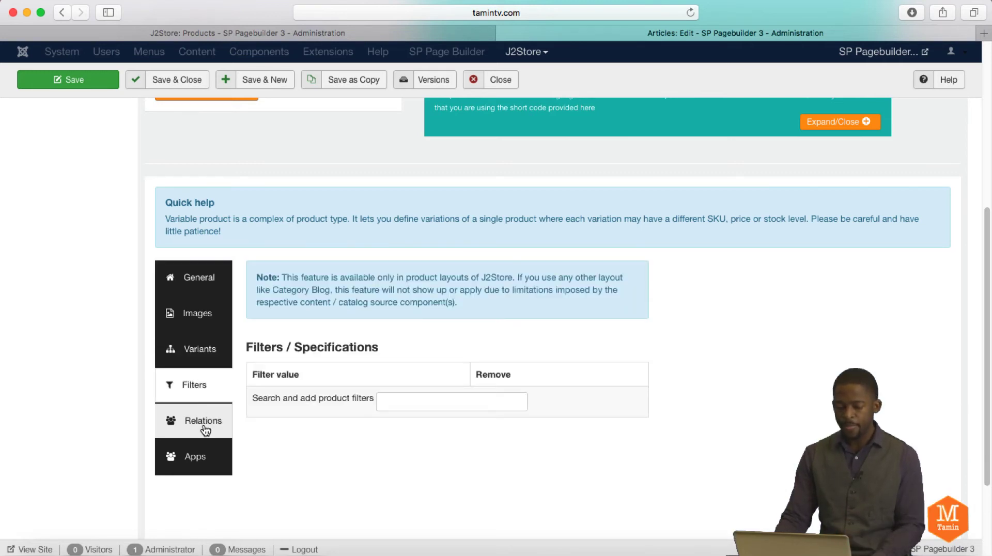
{"action": "left_click", "coordinate": [204, 421]}
{"action": "left_click", "coordinate": [216, 456]}
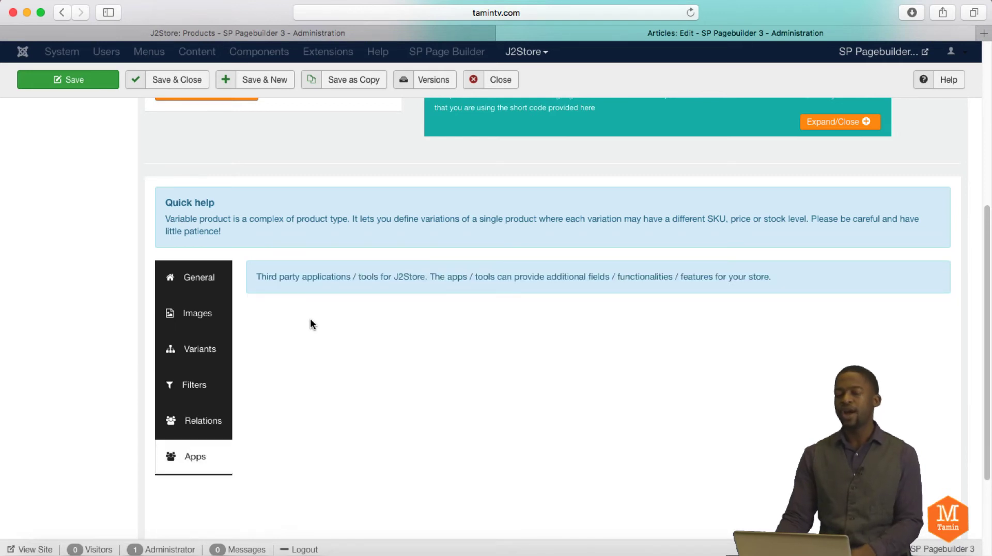
Change the product type to Downloadable, treating the article as a product again, and save it
{"action": "scroll", "coordinate": [311, 321], "scroll_direction": "up", "scroll_amount": 3}
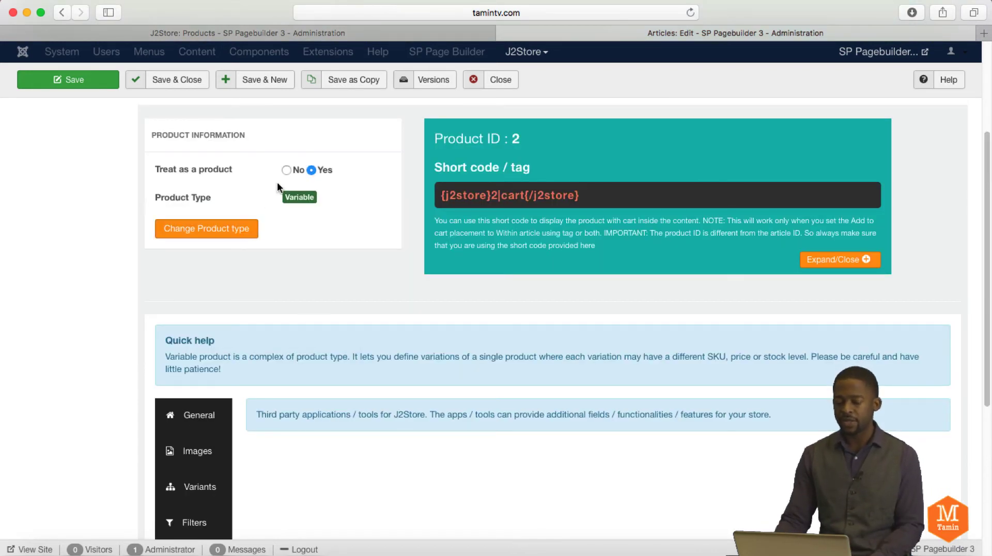
{"action": "left_click", "coordinate": [226, 234]}
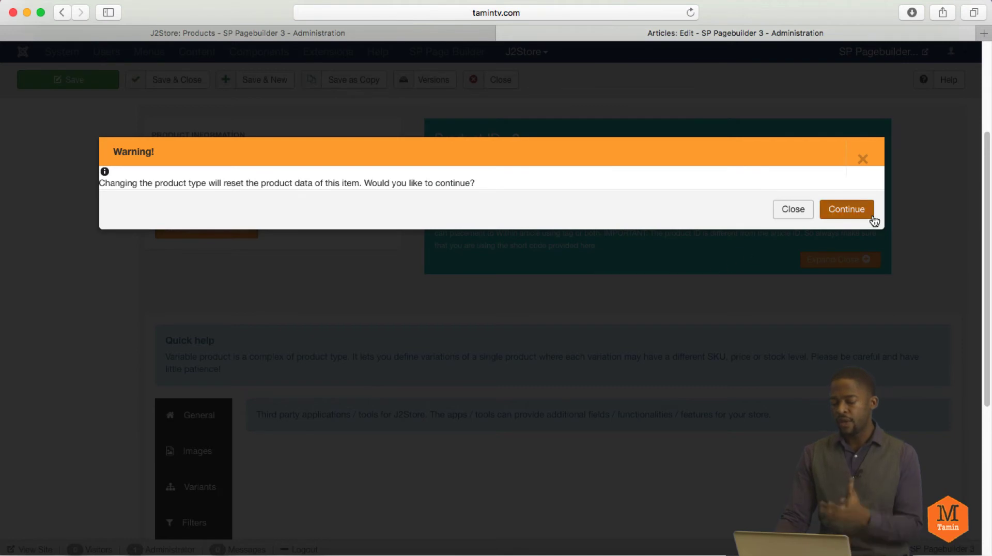
{"action": "left_click", "coordinate": [862, 210]}
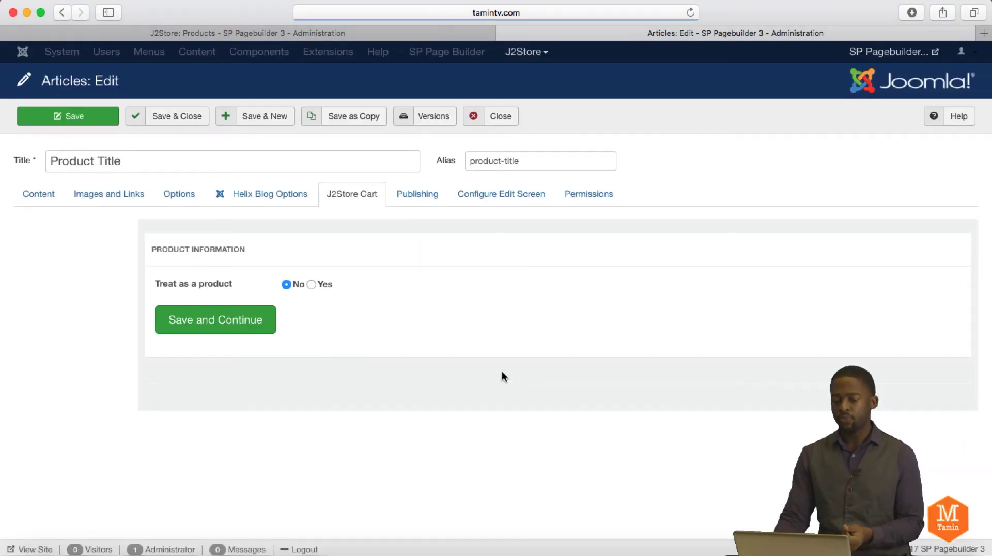
{"action": "left_click", "coordinate": [311, 285]}
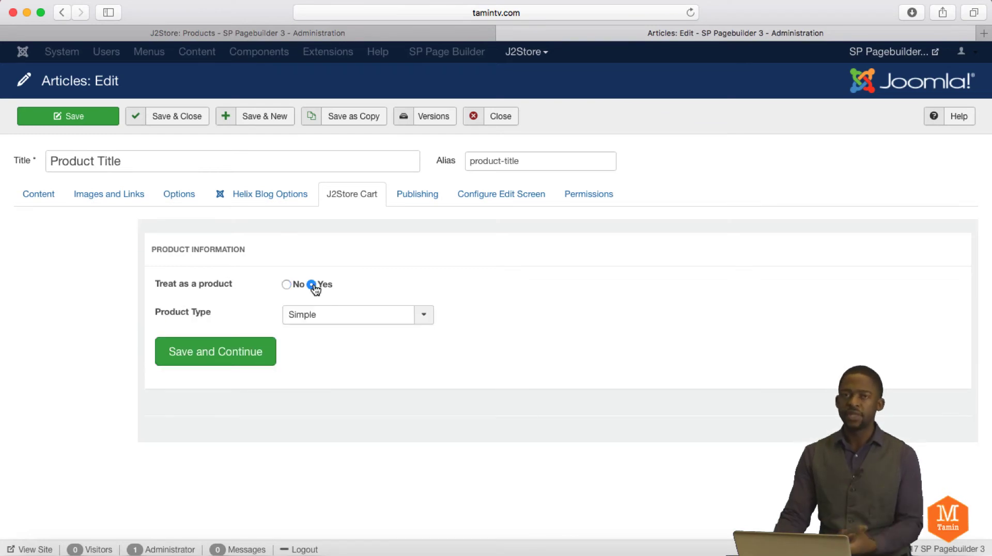
{"action": "left_click", "coordinate": [350, 314]}
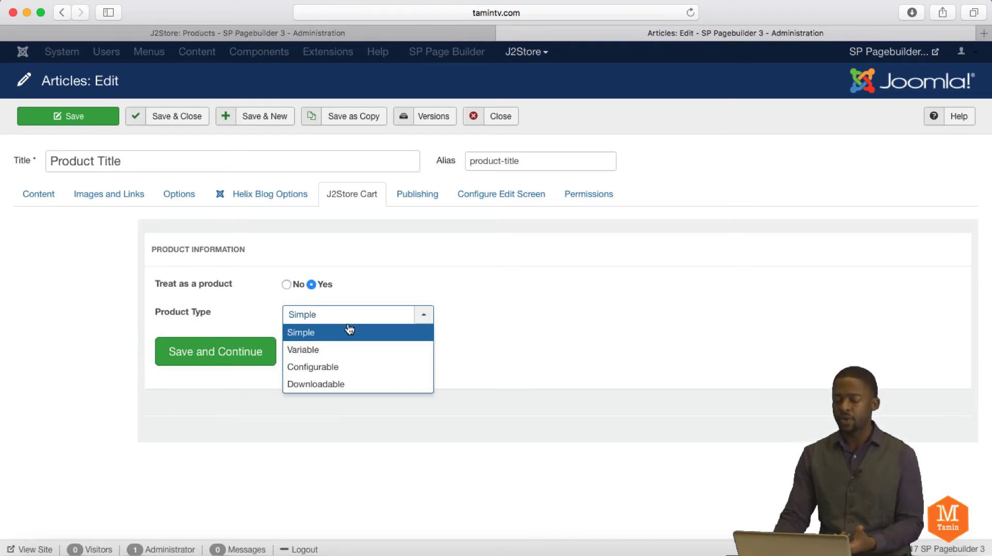
{"action": "left_click", "coordinate": [351, 384]}
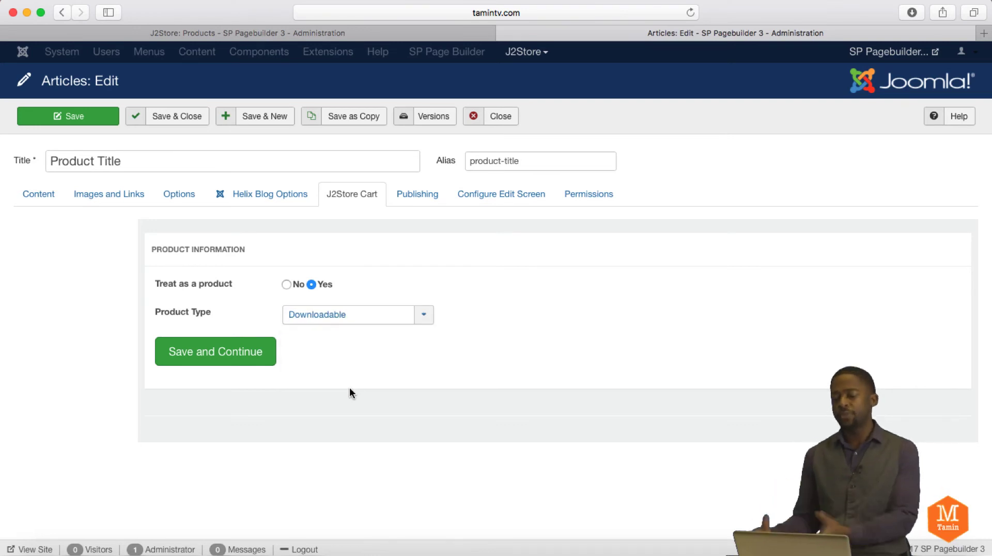
{"action": "left_click", "coordinate": [208, 357]}
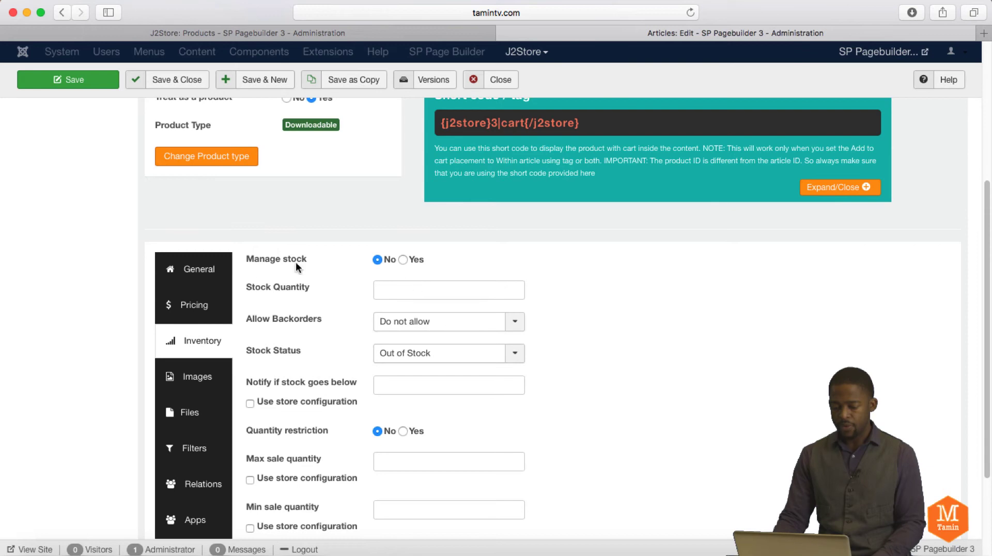
Examine the downloadable product's pricing, general, filters and files settings
{"action": "left_click", "coordinate": [194, 304]}
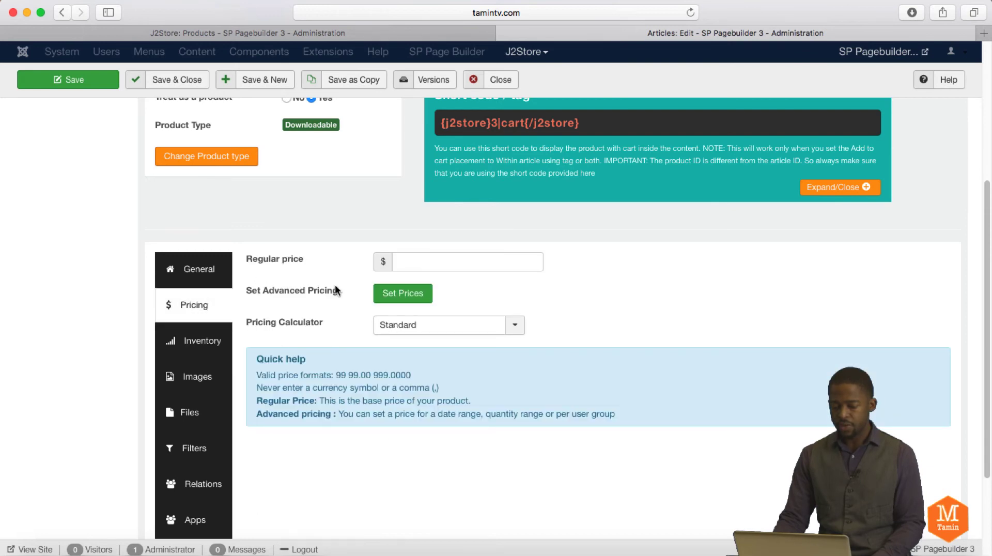
{"action": "left_click", "coordinate": [199, 269]}
{"action": "scroll", "coordinate": [265, 421], "scroll_direction": "down", "scroll_amount": 1}
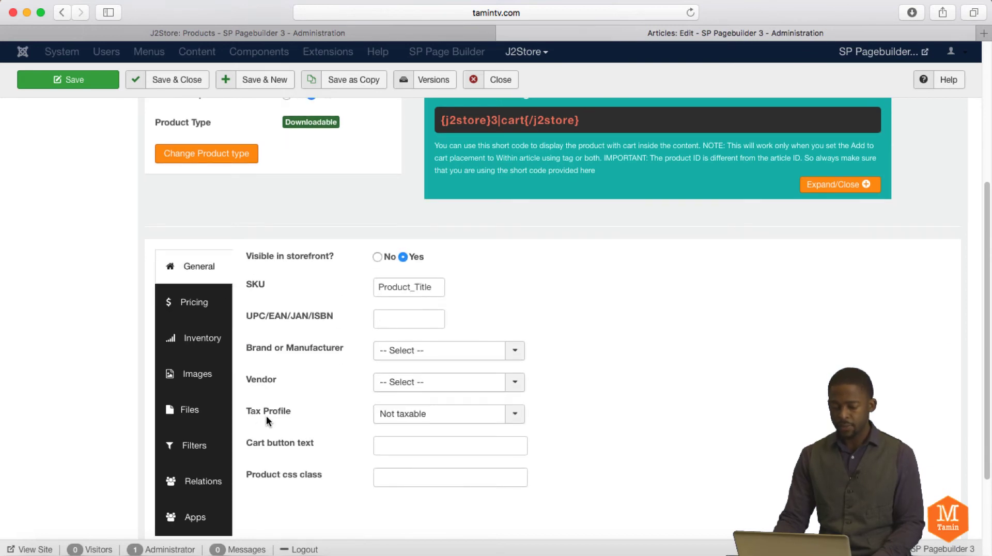
{"action": "left_click", "coordinate": [194, 419]}
{"action": "left_click", "coordinate": [201, 385]}
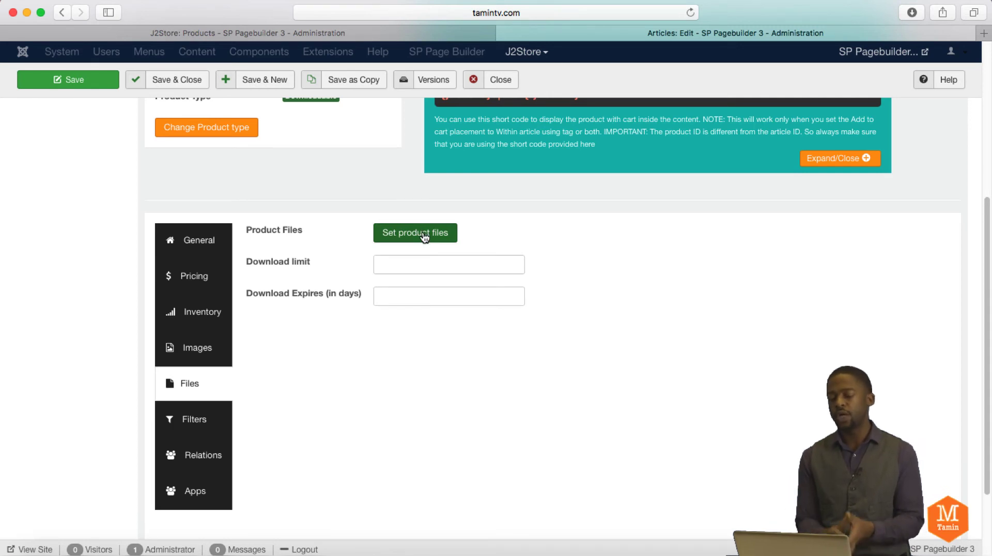
Set the download limit for the product files to 3
{"action": "left_click", "coordinate": [385, 266]}
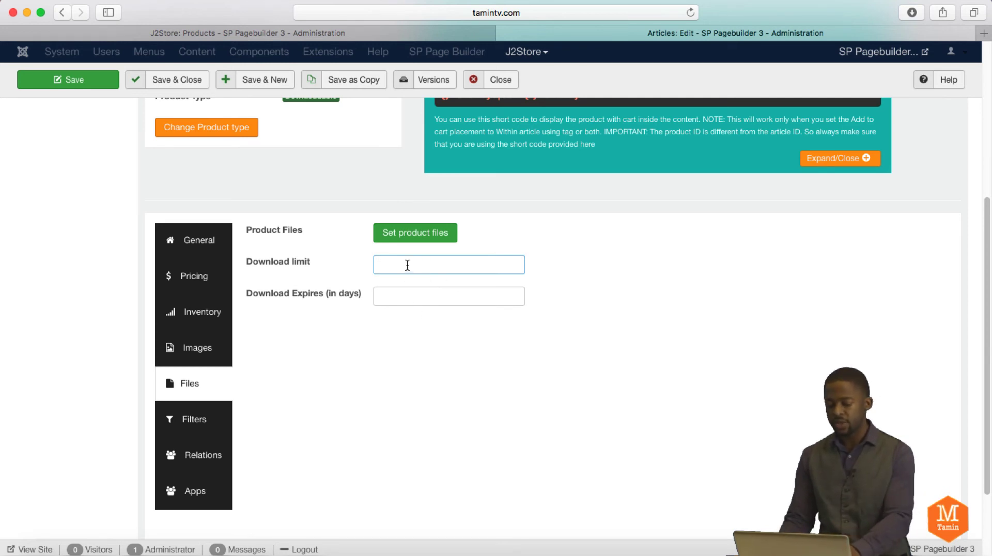
{"action": "type", "text": "3"}
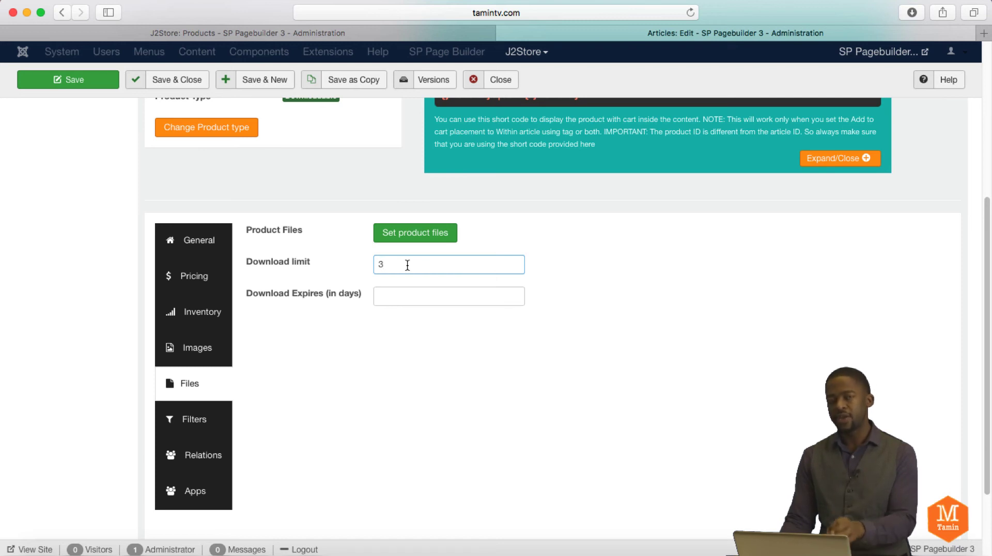
Try download expiry periods of 7 and 30 days, clear the expiry value, and save the article
{"action": "left_click", "coordinate": [413, 296]}
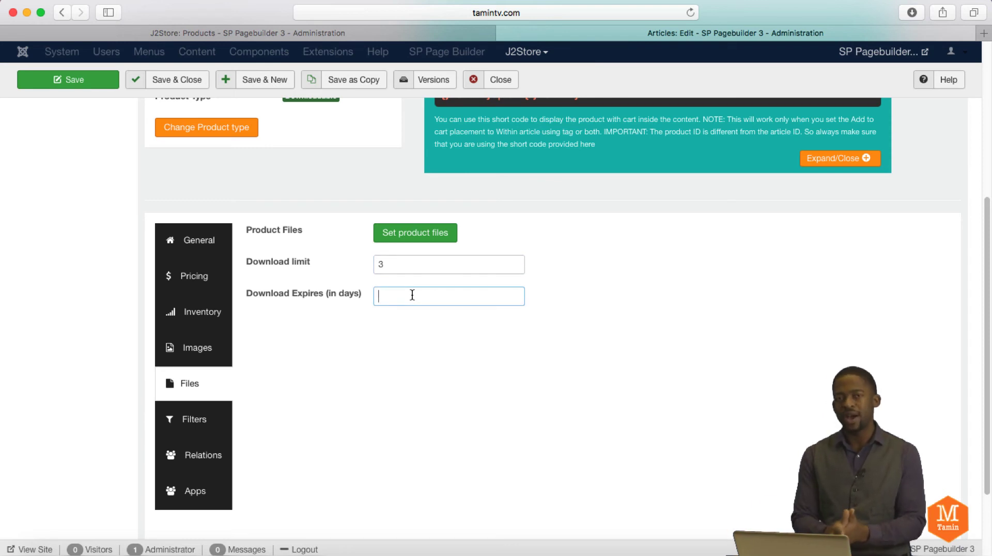
{"action": "type", "text": "7"}
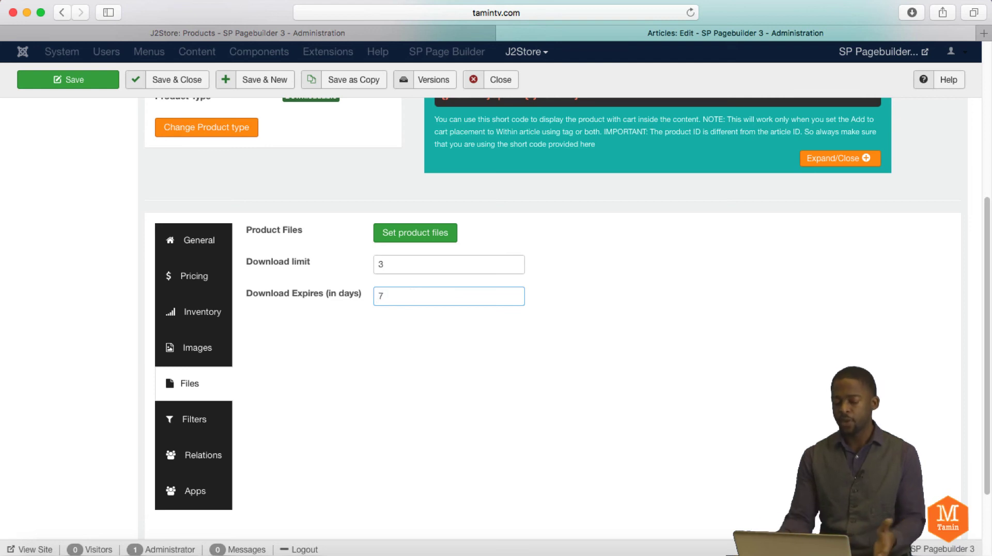
{"action": "key", "text": "BackSpace"}
{"action": "type", "text": "30"}
{"action": "key", "text": "BackSpace"}
{"action": "key", "text": "BackSpace"}
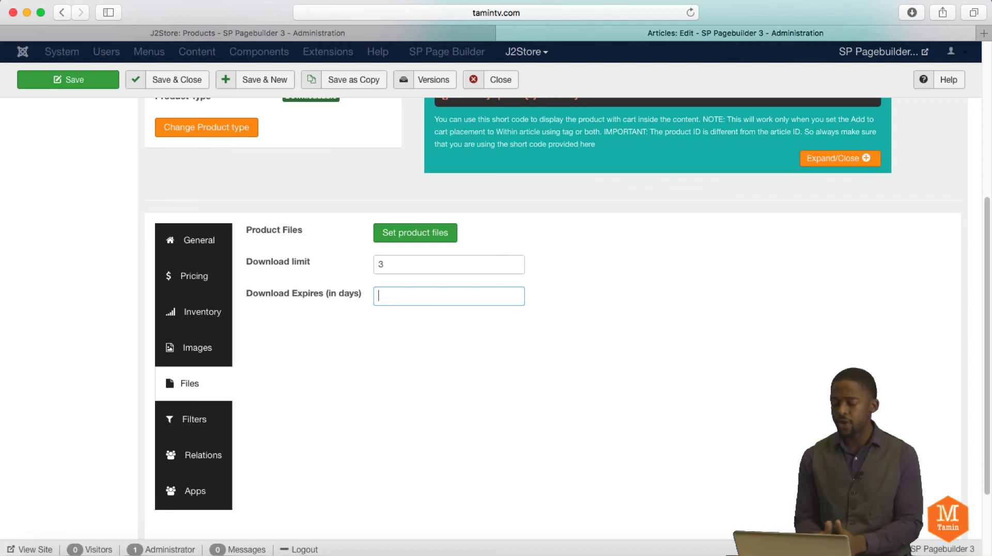
{"action": "key", "text": "Return"}
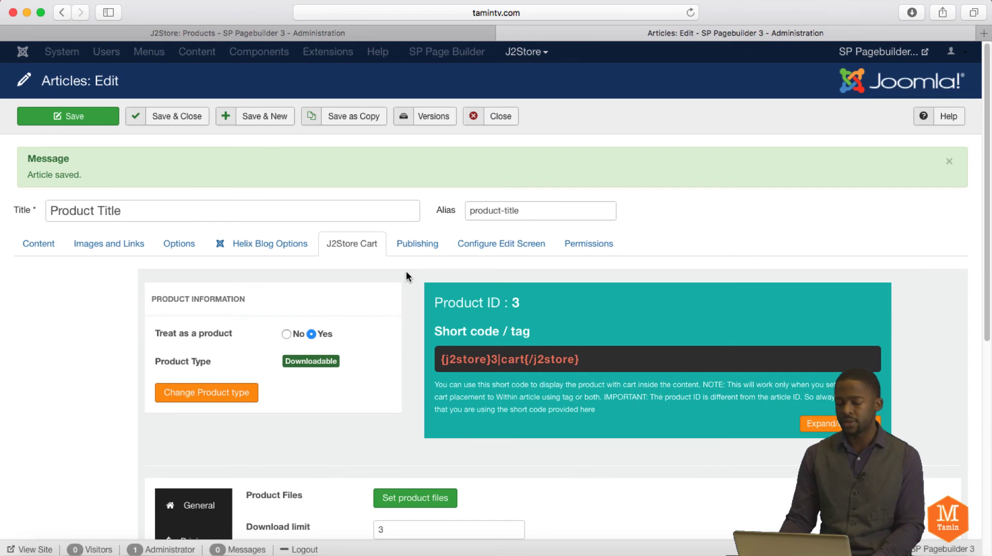